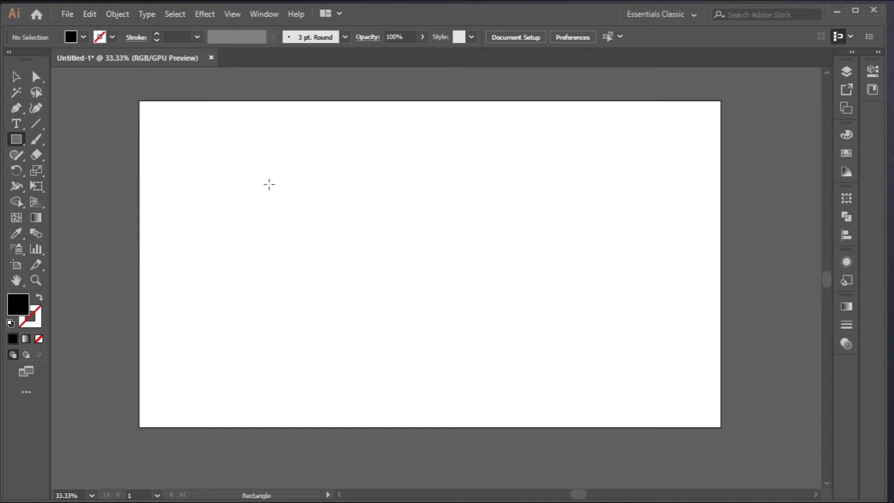
# Step: Draw a black square near the artboard's upper centre and duplicate it beside the original at the same height
pyautogui.moveTo(313, 161); pyautogui.dragTo(376, 225)
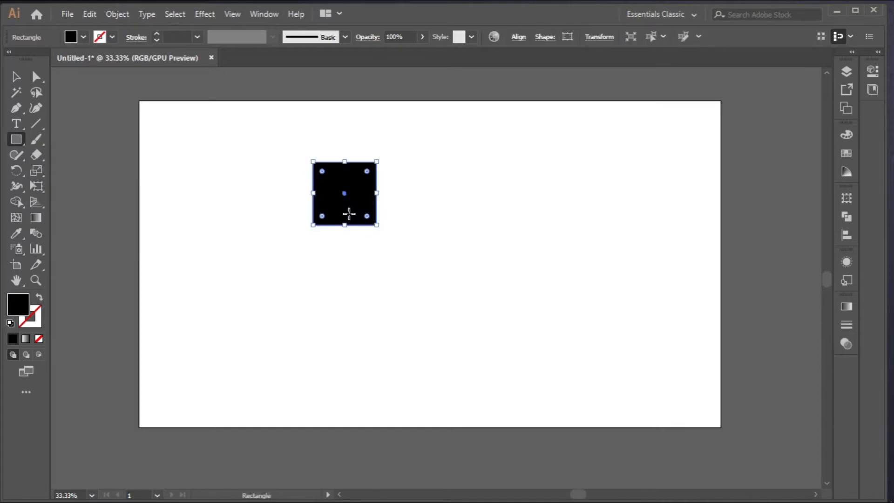
pyautogui.click(16, 77)
pyautogui.moveTo(323, 212); pyautogui.dragTo(417, 212)
# Step: Draw a black circle below the first square and place a copy of it beneath the second square
pyautogui.click(16, 139)
pyautogui.moveTo(16, 139); pyautogui.dragTo(61, 169)
pyautogui.moveTo(336, 281); pyautogui.dragTo(370, 334)
pyautogui.press('v')
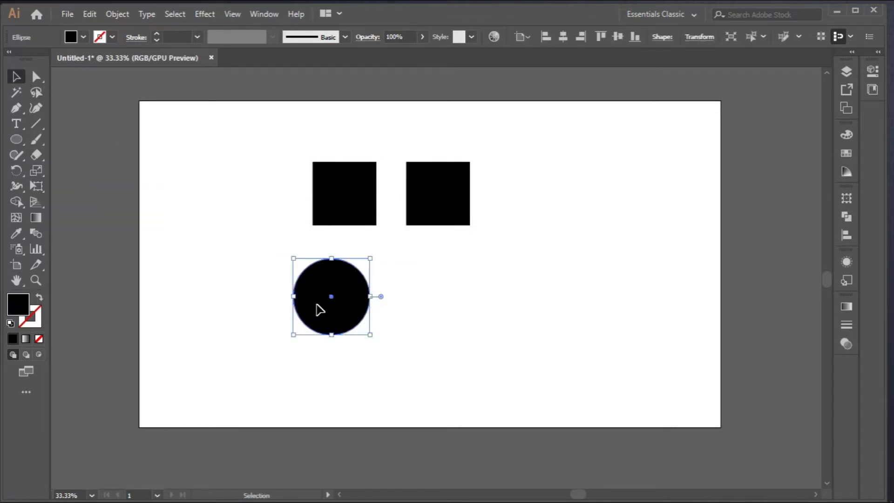
pyautogui.moveTo(319, 309); pyautogui.dragTo(420, 310)
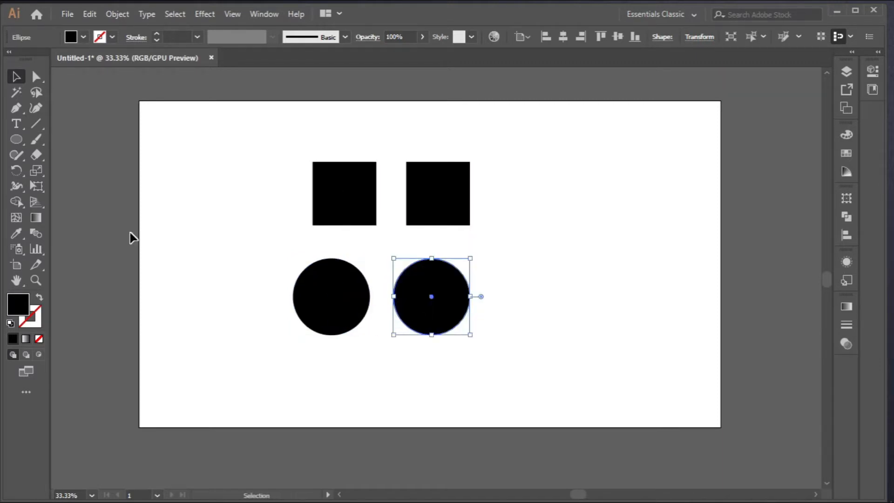
# Step: Create a black triangle with the Polygon tool, enlarge it to about 267 × 231 px and place a copy beside it
pyautogui.moveTo(23, 143); pyautogui.dragTo(88, 187)
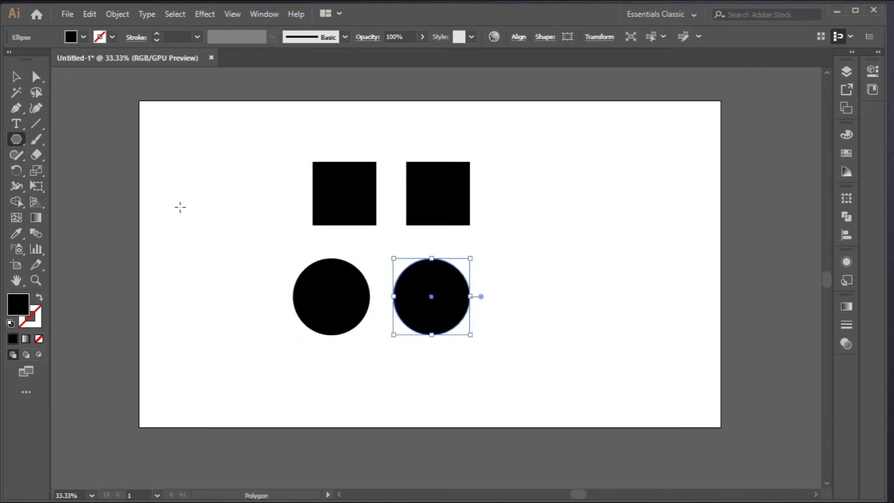
pyautogui.click(205, 222)
pyautogui.click(422, 286)
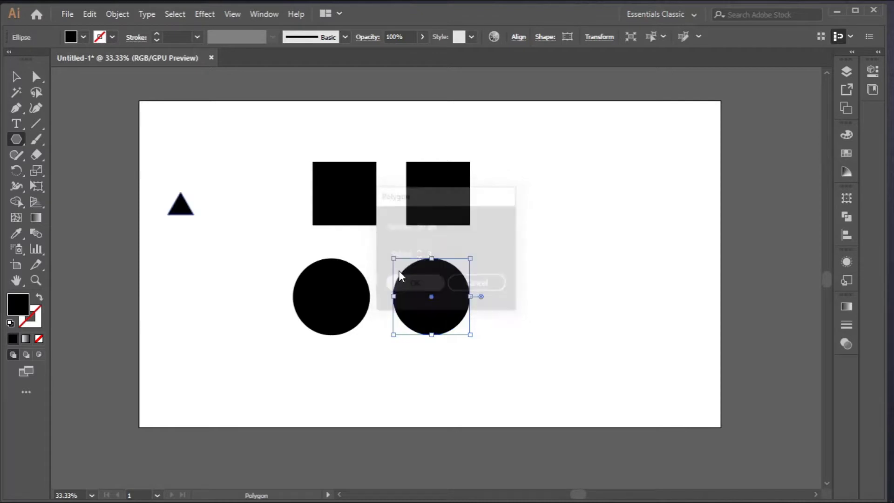
pyautogui.click(16, 76)
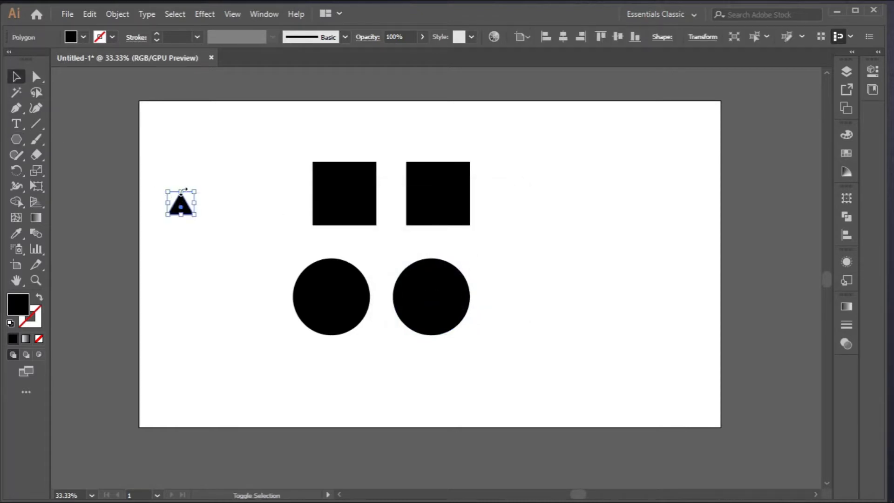
pyautogui.moveTo(194, 191); pyautogui.dragTo(236, 169)
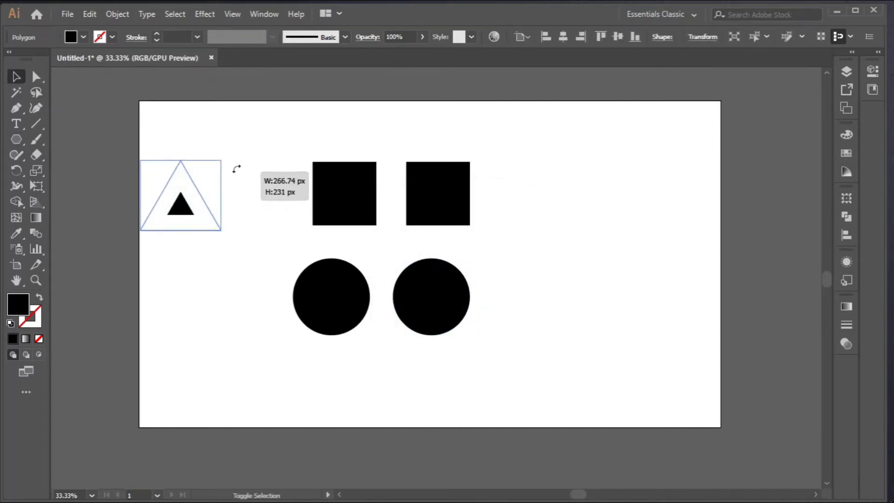
pyautogui.moveTo(171, 200); pyautogui.dragTo(252, 189)
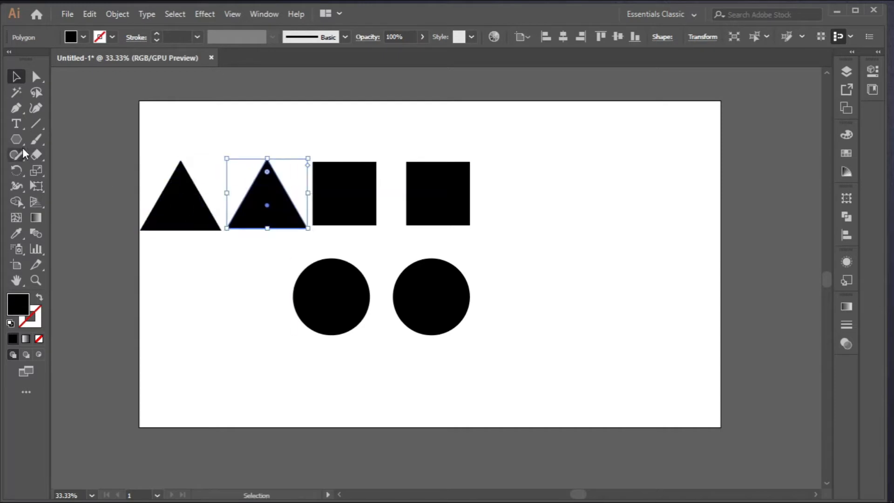
# Step: Draw a large black five-pointed star overlapping the lower part of the first triangle
pyautogui.moveTo(16, 139); pyautogui.dragTo(63, 202)
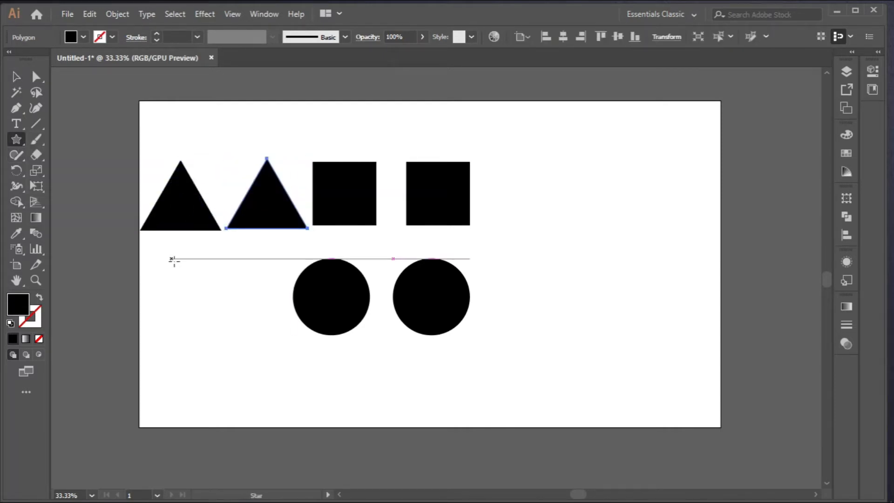
pyautogui.moveTo(174, 261); pyautogui.dragTo(214, 318)
pyautogui.click(15, 76)
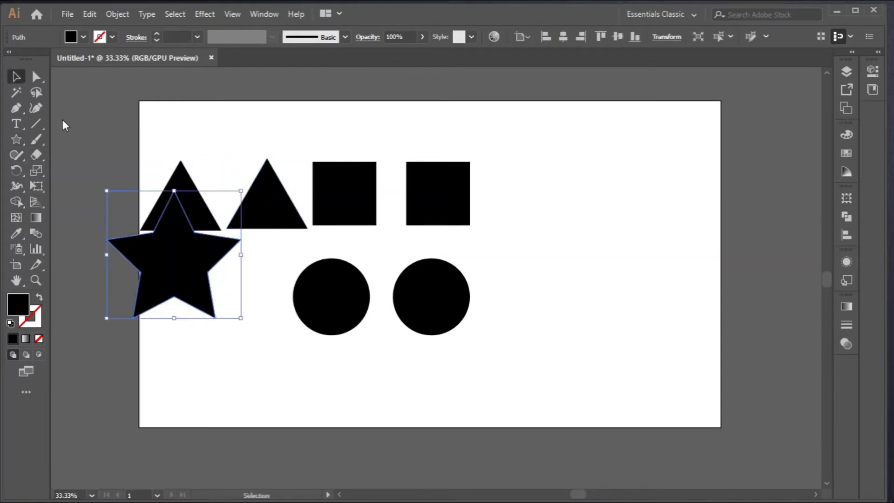
# Step: Arrange the shapes into two overlapping columns of square, triangle and circle, with the star centred beneath them
pyautogui.moveTo(335, 213); pyautogui.dragTo(331, 162)
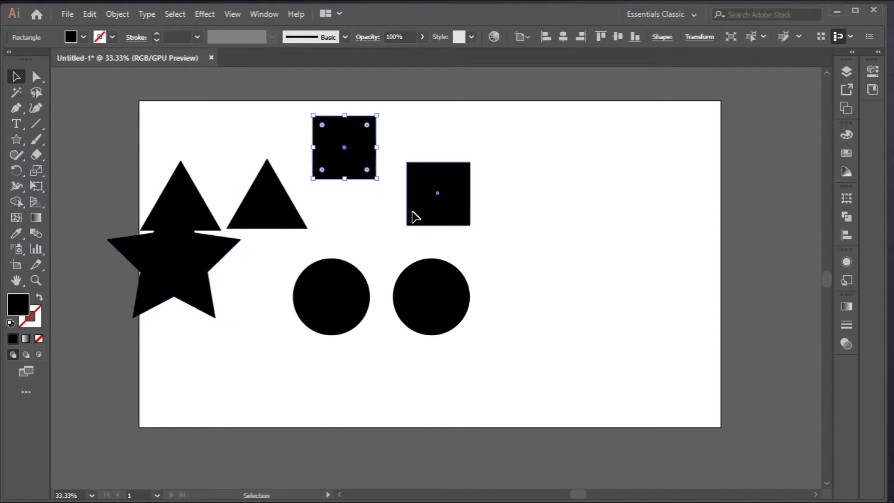
pyautogui.moveTo(412, 211); pyautogui.dragTo(412, 164)
pyautogui.moveTo(272, 209); pyautogui.dragTo(444, 209)
pyautogui.moveTo(194, 199); pyautogui.dragTo(343, 201)
pyautogui.moveTo(329, 305); pyautogui.dragTo(335, 266)
pyautogui.moveTo(431, 304); pyautogui.dragTo(437, 262)
pyautogui.moveTo(332, 281); pyautogui.dragTo(326, 286)
pyautogui.moveTo(198, 284); pyautogui.dragTo(392, 335)
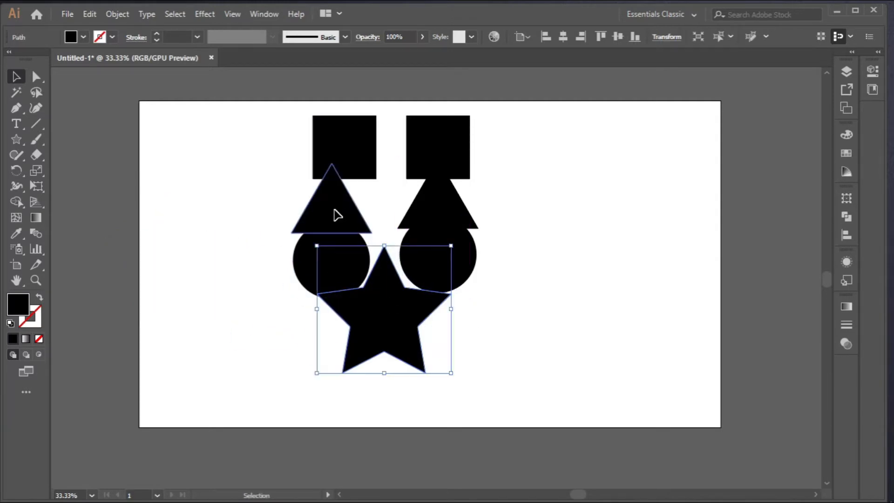
pyautogui.moveTo(340, 211); pyautogui.dragTo(231, 209)
pyautogui.moveTo(457, 210); pyautogui.dragTo(552, 211)
pyautogui.hotkey('ctrl', 'z')
pyautogui.hotkey('ctrl', 'z')
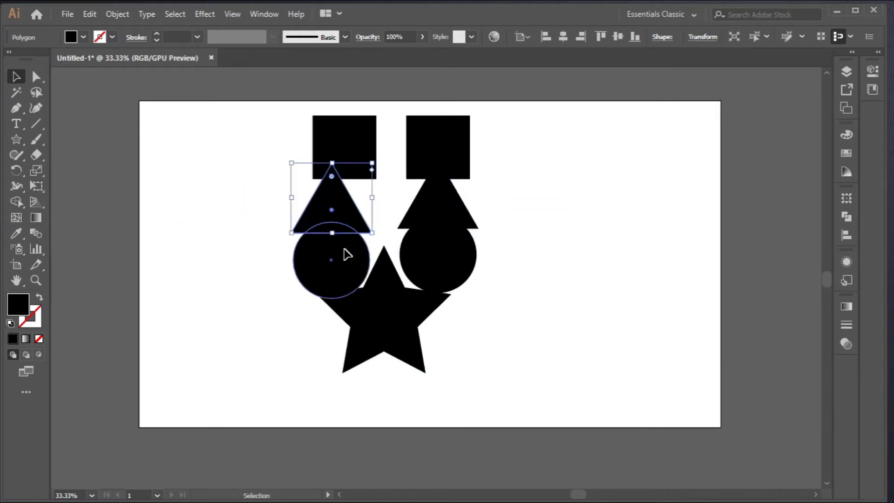
pyautogui.click(567, 273)
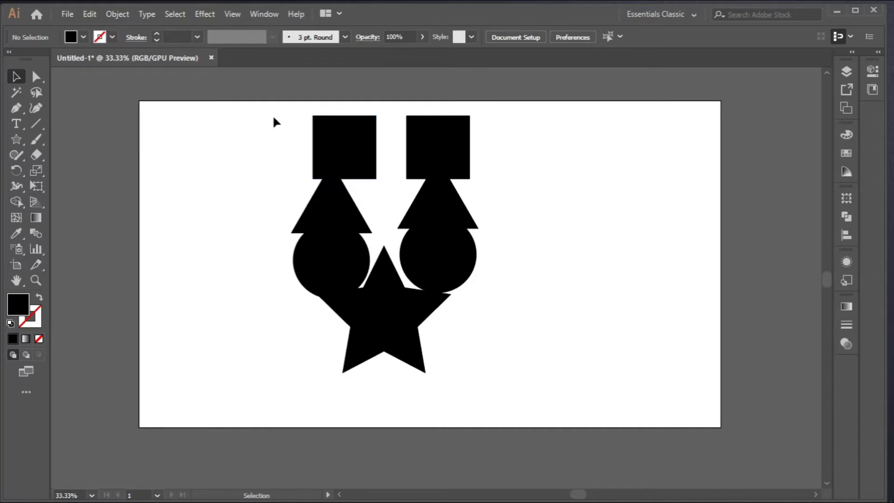
# Step: Select all the shapes and expand Layer 1 to examine the separate objects it contains
pyautogui.moveTo(255, 103); pyautogui.dragTo(574, 396)
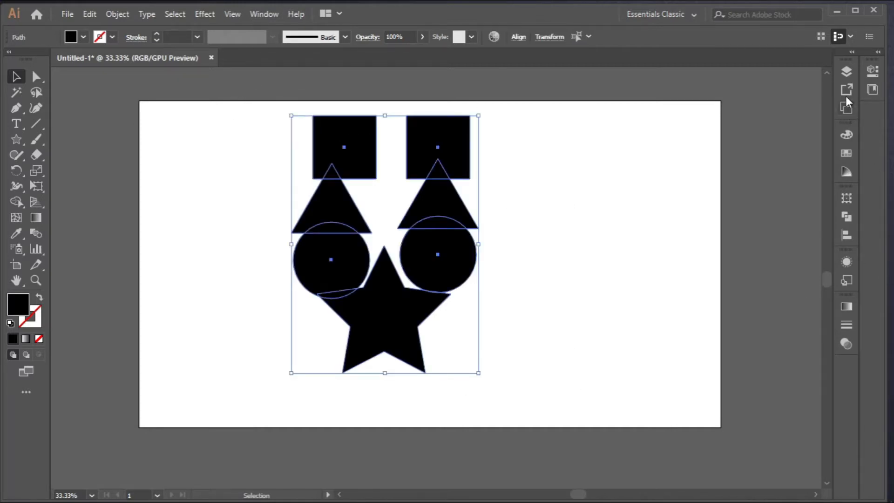
pyautogui.click(847, 71)
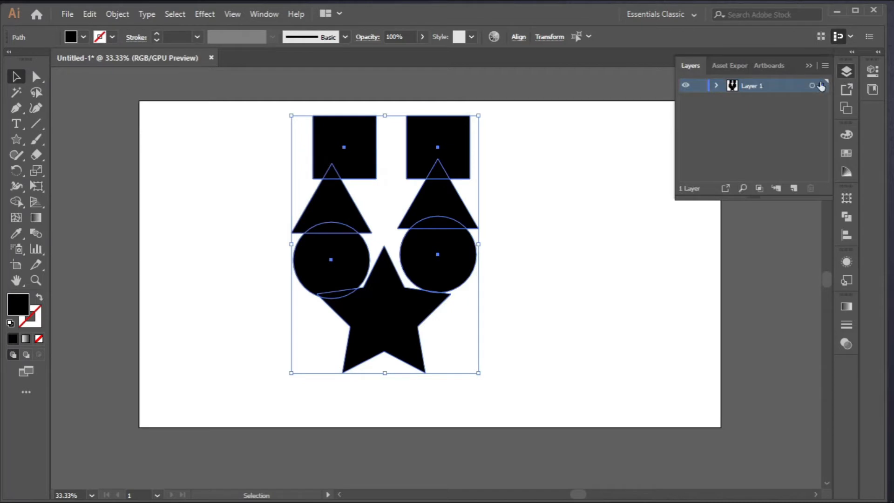
pyautogui.click(696, 69)
pyautogui.click(846, 72)
pyautogui.click(715, 85)
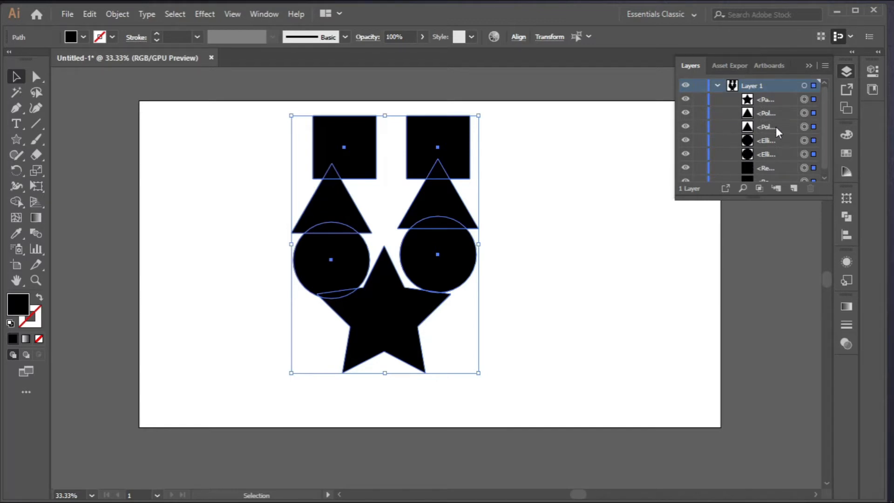
# Step: Select all the shapes and merge them with the Shape Builder tool, passing through one column, the star and the other column
pyautogui.click(222, 136)
pyautogui.moveTo(267, 127); pyautogui.dragTo(506, 404)
pyautogui.click(16, 203)
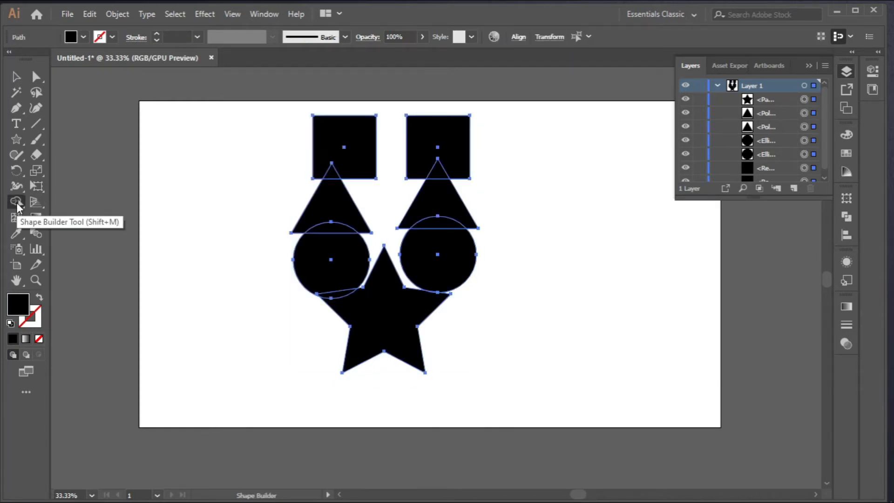
pyautogui.click(83, 36)
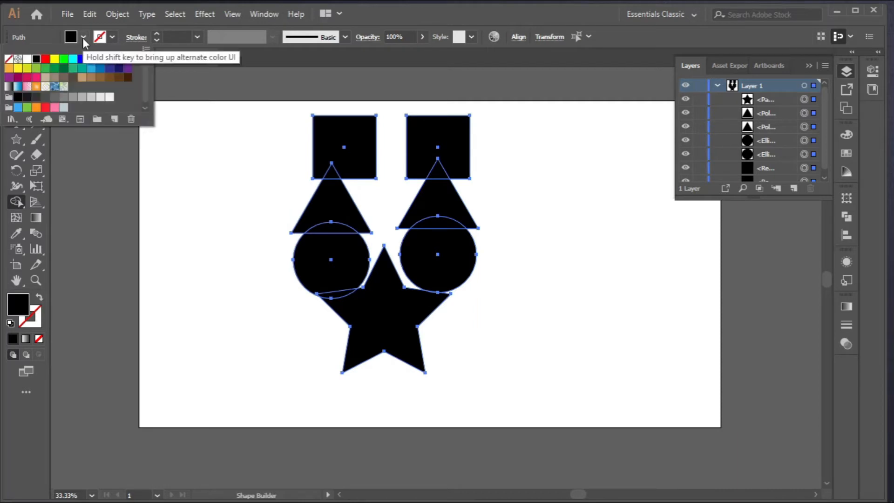
pyautogui.click(84, 36)
pyautogui.click(84, 37)
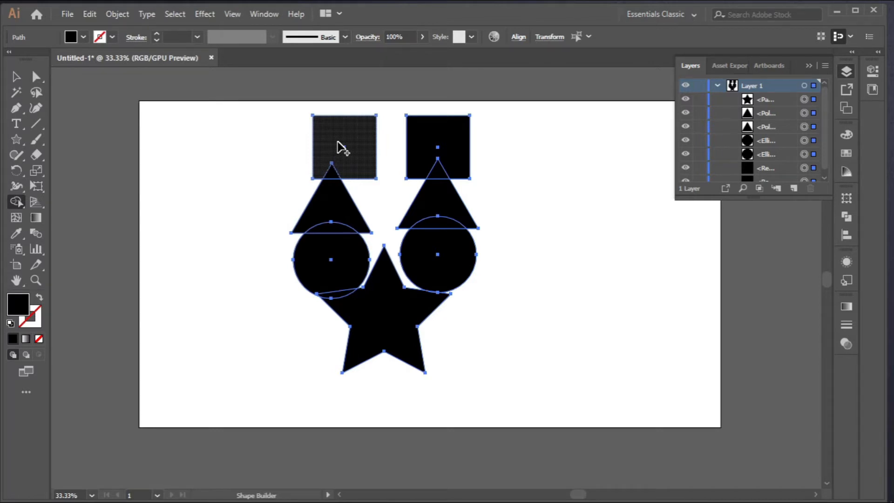
pyautogui.moveTo(341, 145)
pyautogui.mouseDown()
pyautogui.moveTo(331, 241)
pyautogui.moveTo(344, 295)
pyautogui.moveTo(366, 309)
pyautogui.mouseUp()
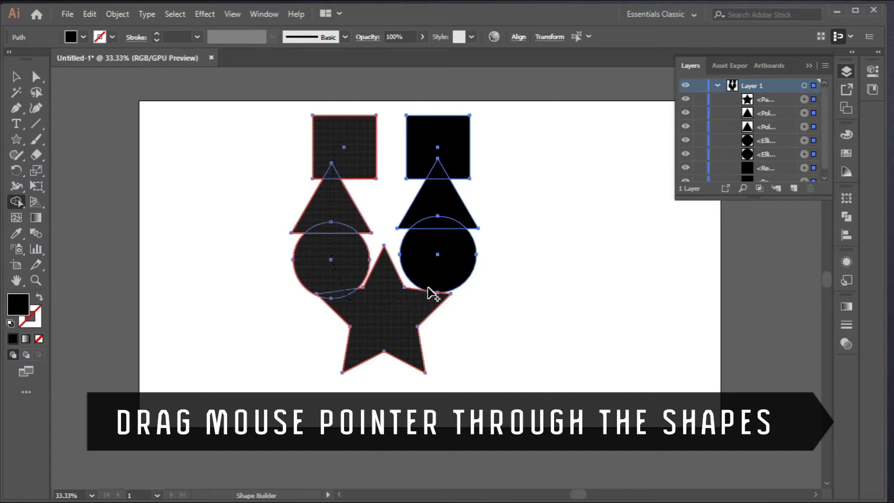
pyautogui.moveTo(432, 293)
pyautogui.mouseDown()
pyautogui.moveTo(448, 259)
pyautogui.moveTo(442, 145)
pyautogui.moveTo(466, 173)
pyautogui.mouseUp()
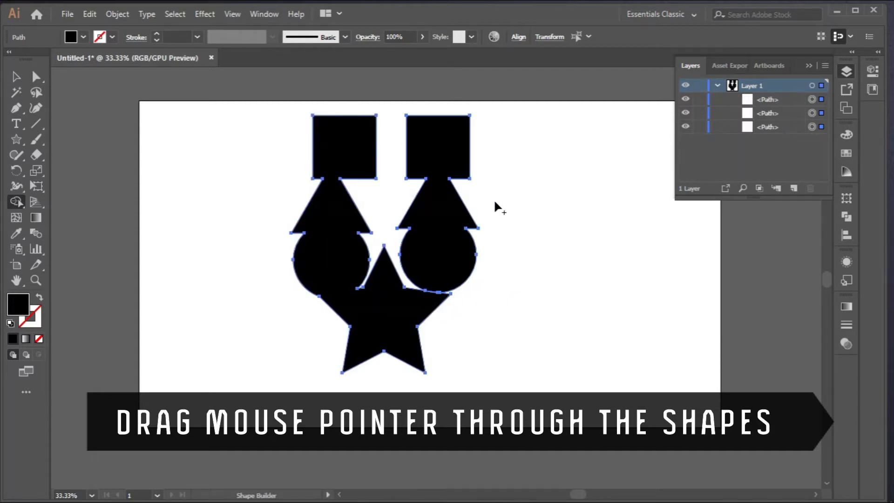
# Step: Move the merged artwork around to test it, and undo the moves and the Shape Builder merge
pyautogui.click(19, 77)
pyautogui.moveTo(389, 259); pyautogui.dragTo(353, 256)
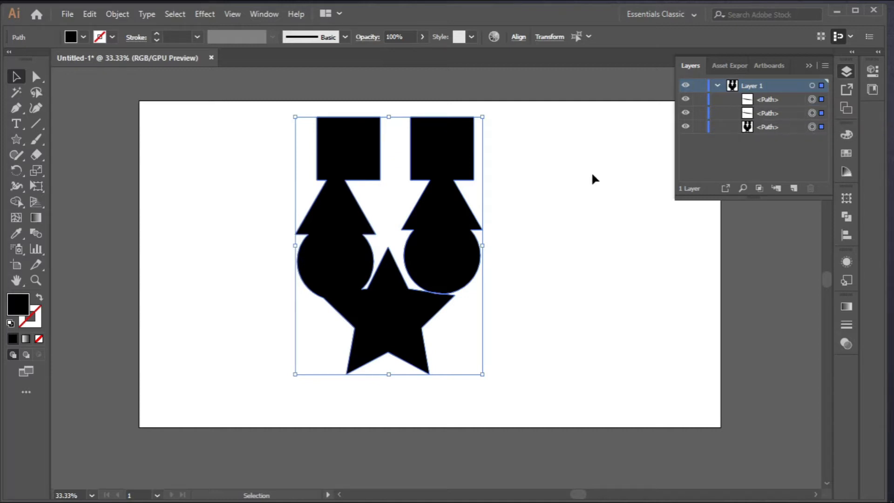
pyautogui.hotkey('ctrl', 'z')
pyautogui.hotkey('ctrl', 'z')
pyautogui.hotkey('ctrl', 'z')
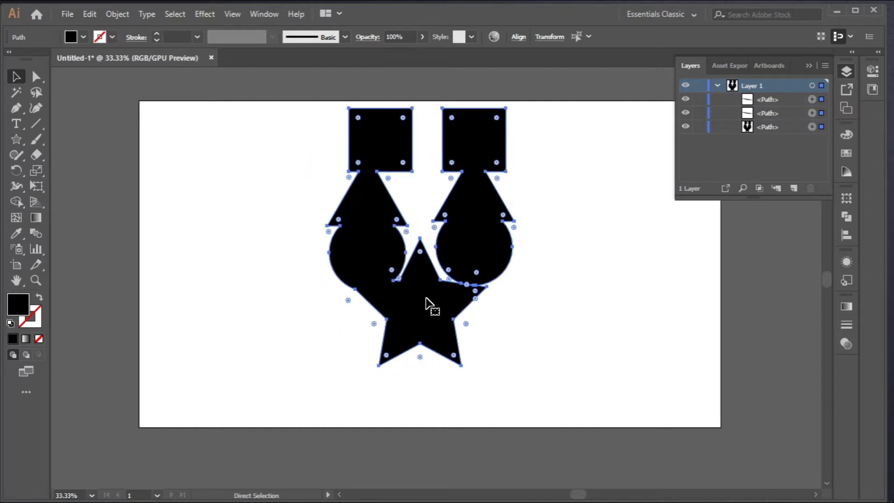
pyautogui.hotkey('ctrl', 'z')
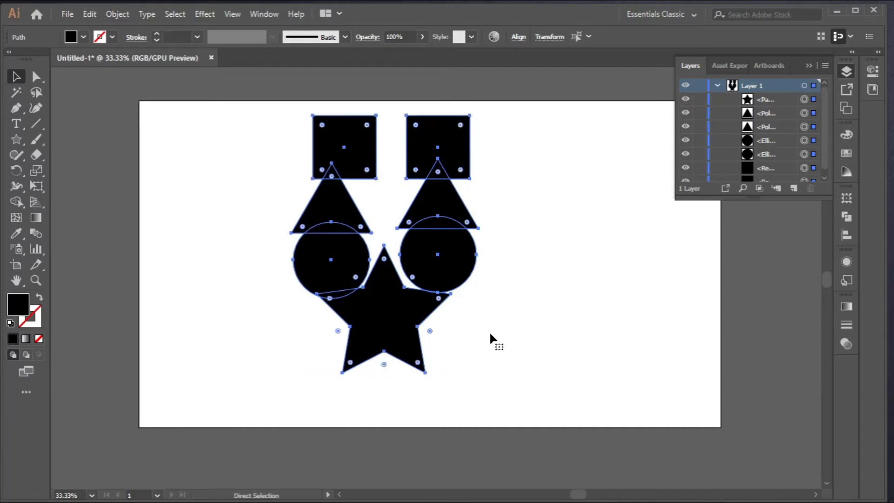
# Step: Move the star slightly upward so that it overlaps both circles
pyautogui.click(490, 324)
pyautogui.moveTo(391, 309); pyautogui.dragTo(386, 303)
# Step: Select all the shapes and unite both columns and the star into one path with the Shape Builder tool
pyautogui.moveTo(257, 105); pyautogui.dragTo(502, 369)
pyautogui.click(24, 205)
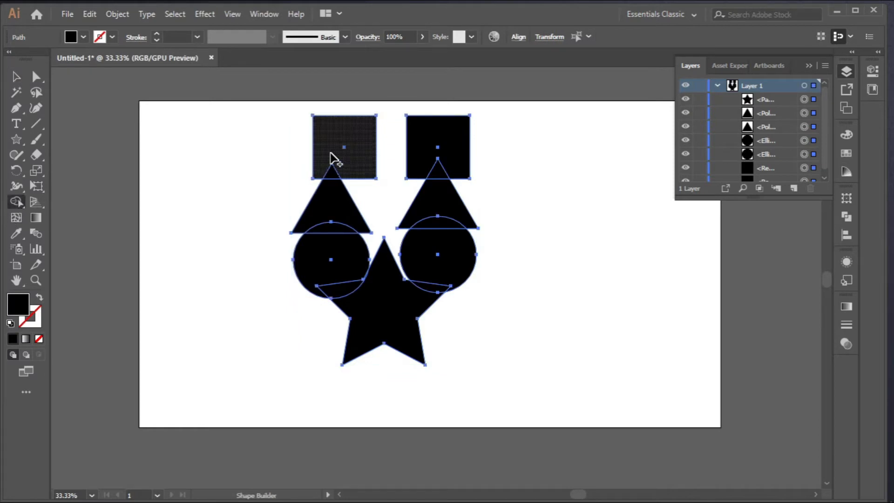
pyautogui.moveTo(335, 153)
pyautogui.mouseDown()
pyautogui.moveTo(333, 204)
pyautogui.moveTo(346, 265)
pyautogui.moveTo(375, 297)
pyautogui.moveTo(411, 282)
pyautogui.moveTo(431, 253)
pyautogui.moveTo(445, 147)
pyautogui.mouseUp()
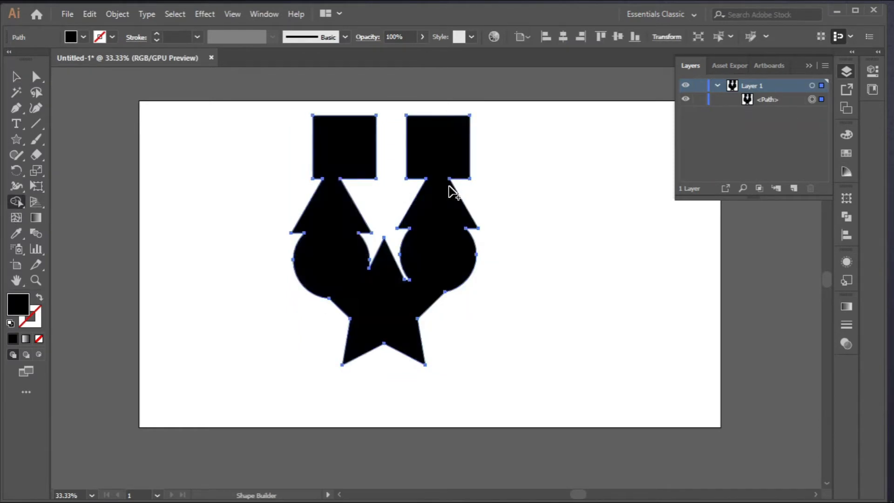
# Step: Move the united path to test it, and undo the move and the merge into a single path
pyautogui.press('v')
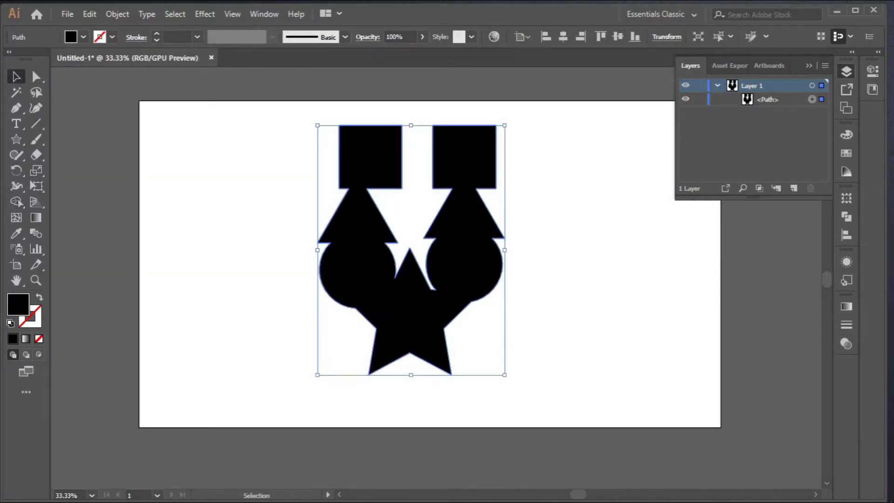
pyautogui.press('a')
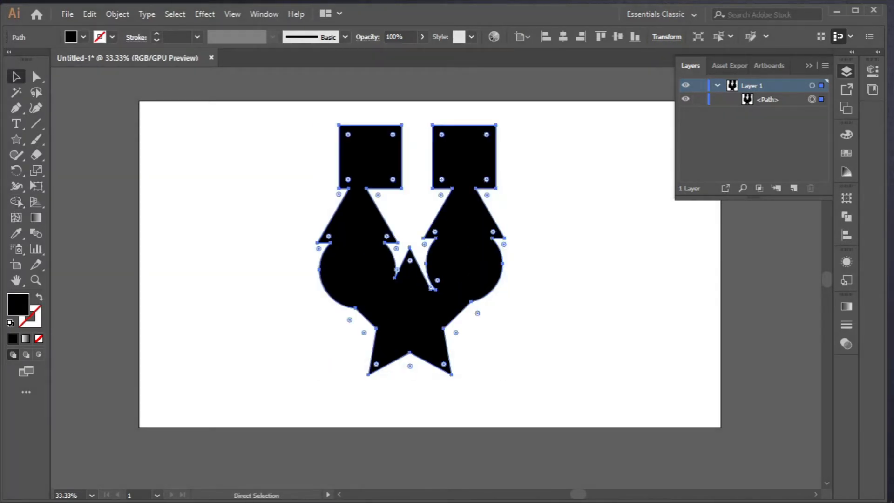
pyautogui.hotkey('ctrl', 'z')
pyautogui.hotkey('ctrl', 'z')
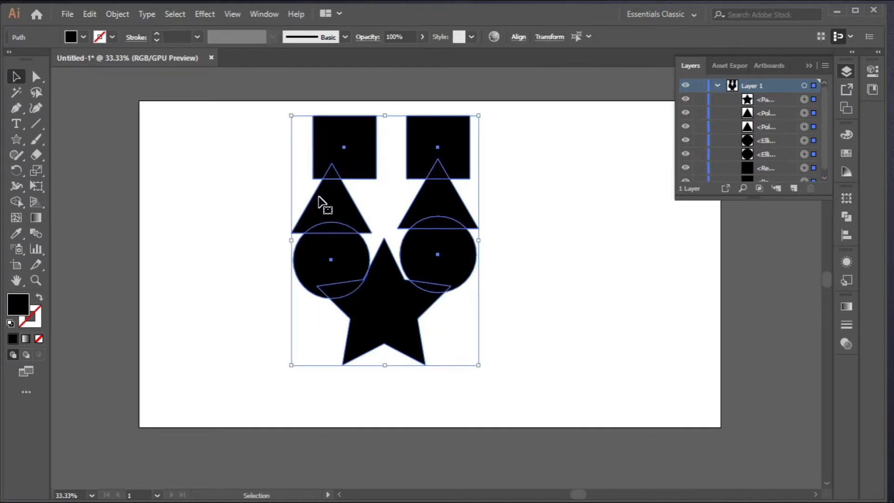
pyautogui.click(561, 291)
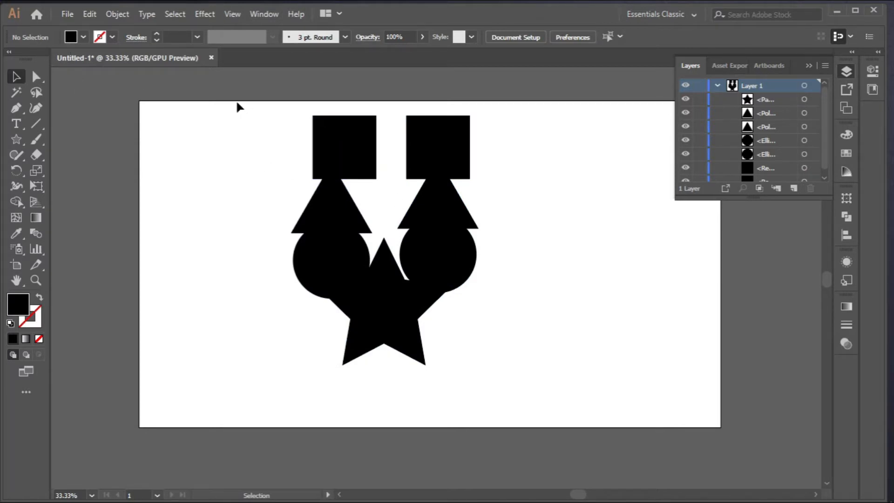
pyautogui.moveTo(238, 107); pyautogui.dragTo(575, 391)
pyautogui.hotkey('ctrl', 'h')
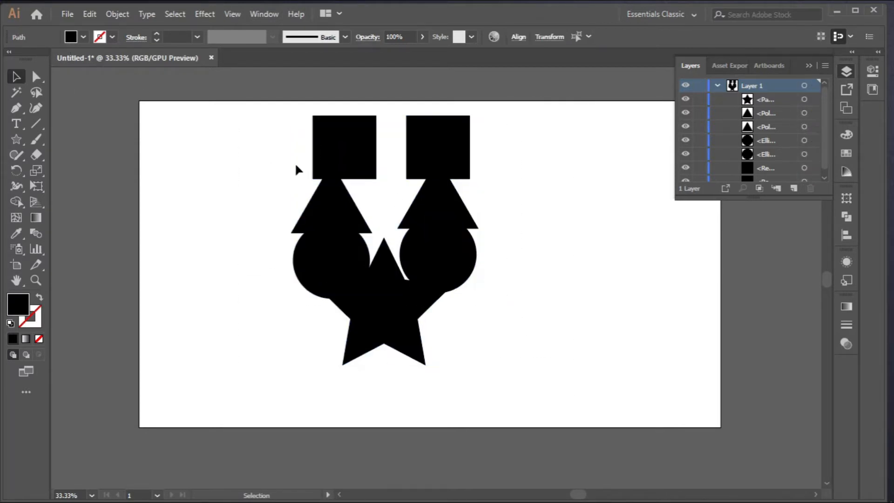
pyautogui.click(298, 170)
pyautogui.moveTo(247, 111); pyautogui.dragTo(373, 352)
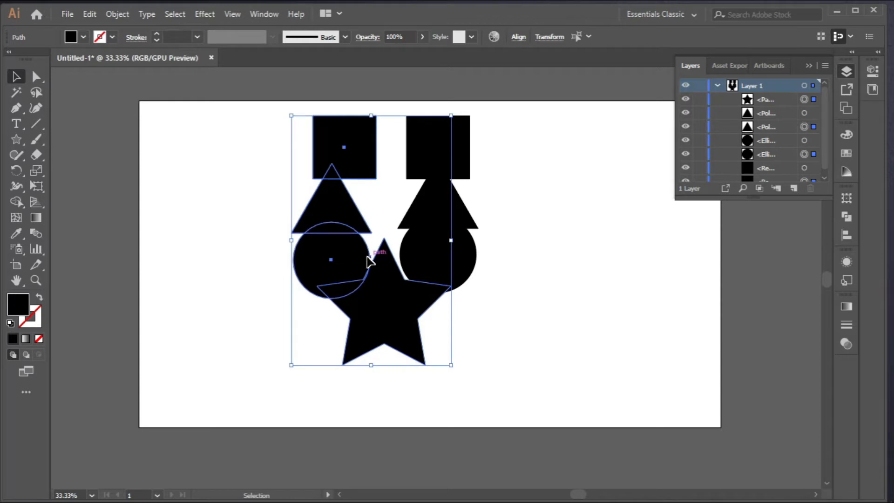
pyautogui.click(218, 210)
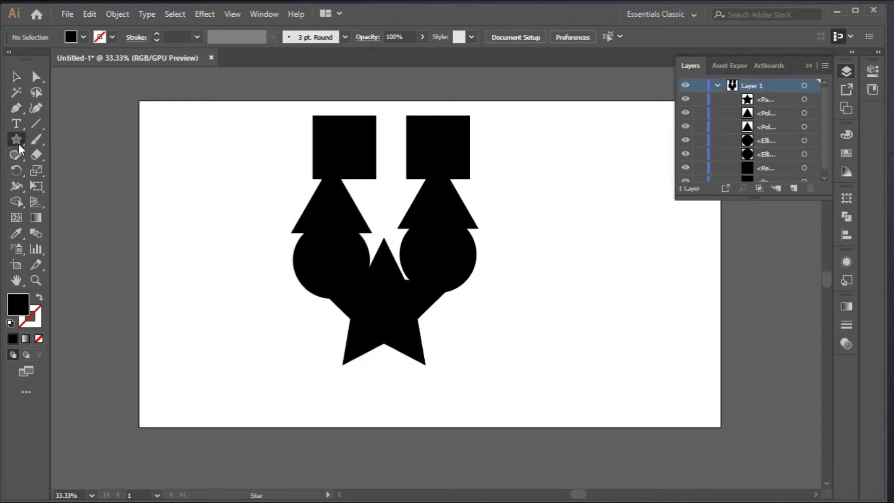
# Step: Draw a large black rectangle over the artboard that completely covers the arranged shapes
pyautogui.moveTo(18, 144); pyautogui.dragTo(65, 144)
pyautogui.moveTo(211, 97); pyautogui.dragTo(571, 371)
pyautogui.press('v')
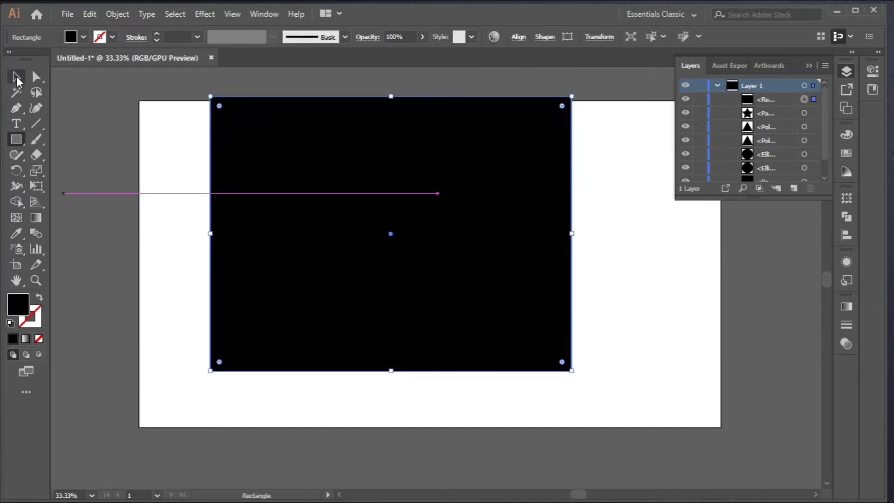
# Step: Fill the large rectangle covering the shapes with red and send it to the back
pyautogui.click(83, 37)
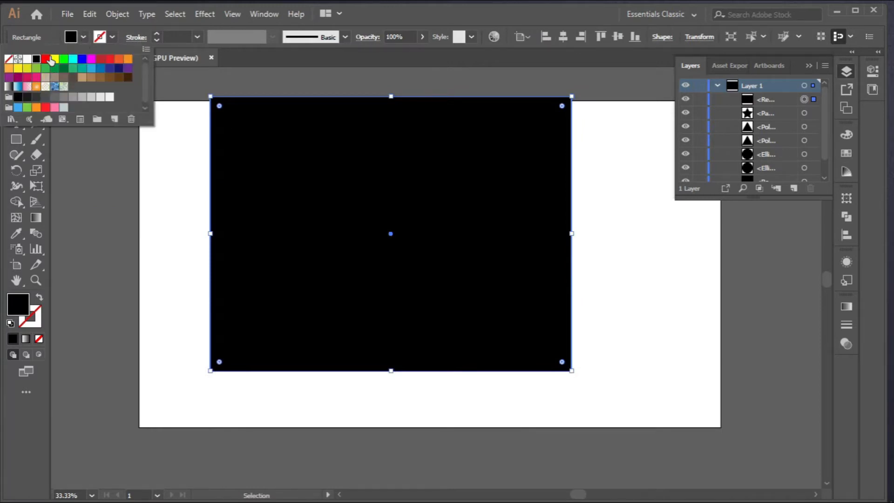
pyautogui.click(47, 59)
pyautogui.rightClick(229, 134)
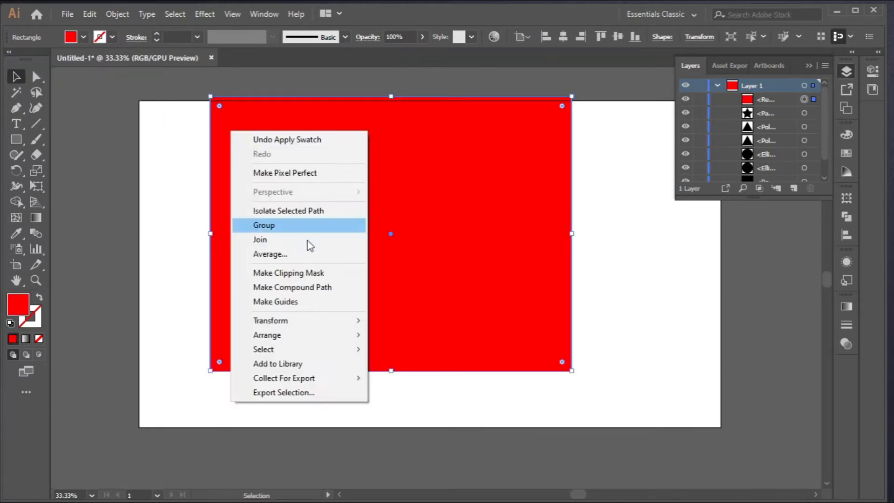
pyautogui.moveTo(320, 335)
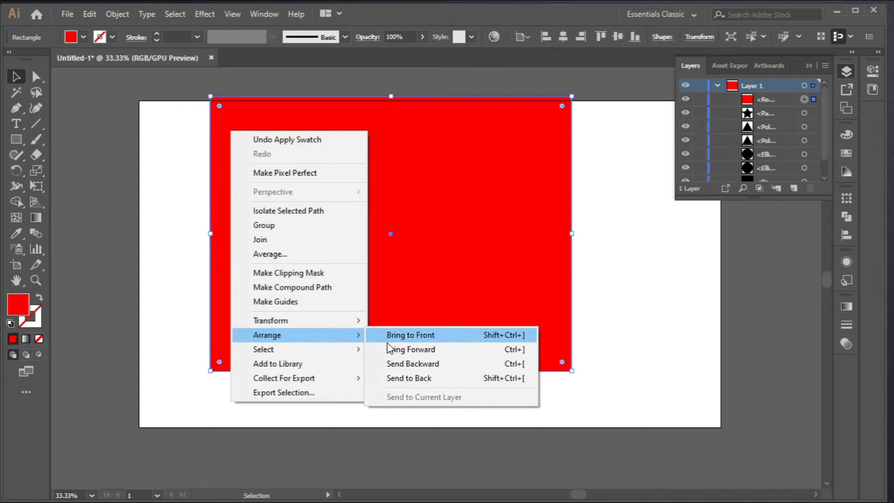
pyautogui.click(401, 378)
pyautogui.click(442, 420)
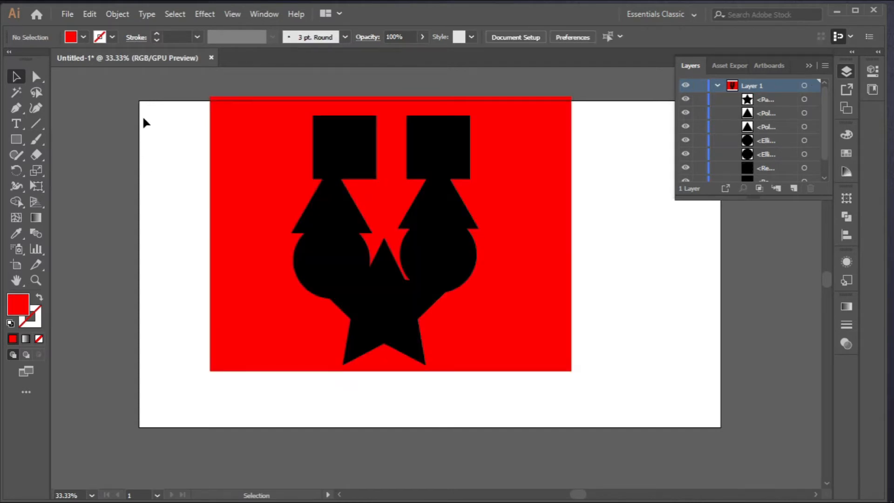
# Step: Select the shapes and rectangle, merge them all with the Shape Builder tool using a yellow fill, and undo the merge
pyautogui.moveTo(342, 207); pyautogui.dragTo(516, 378)
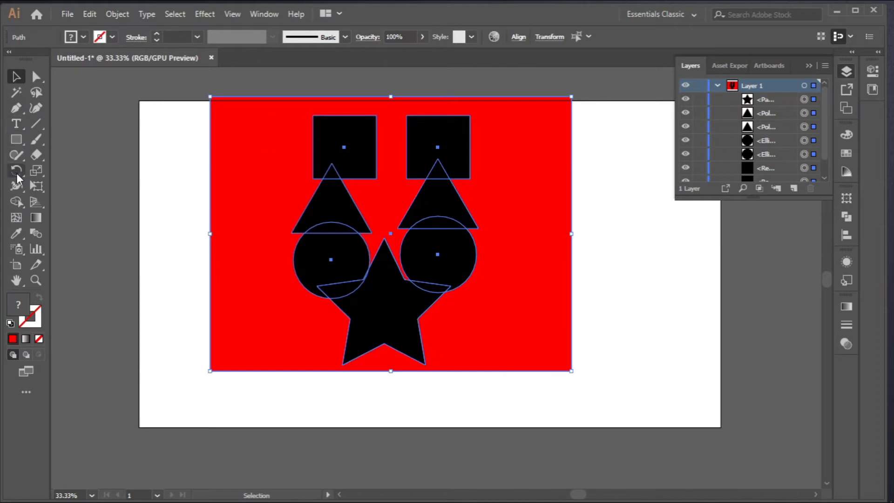
pyautogui.click(16, 203)
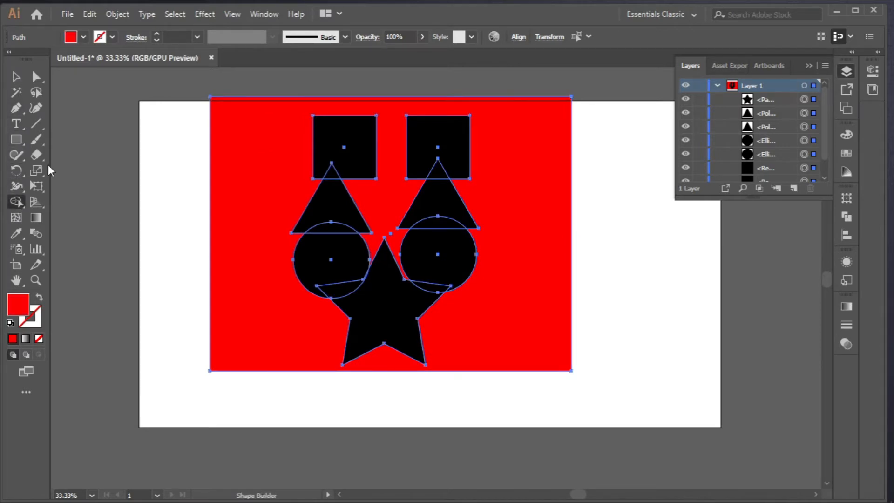
pyautogui.click(83, 37)
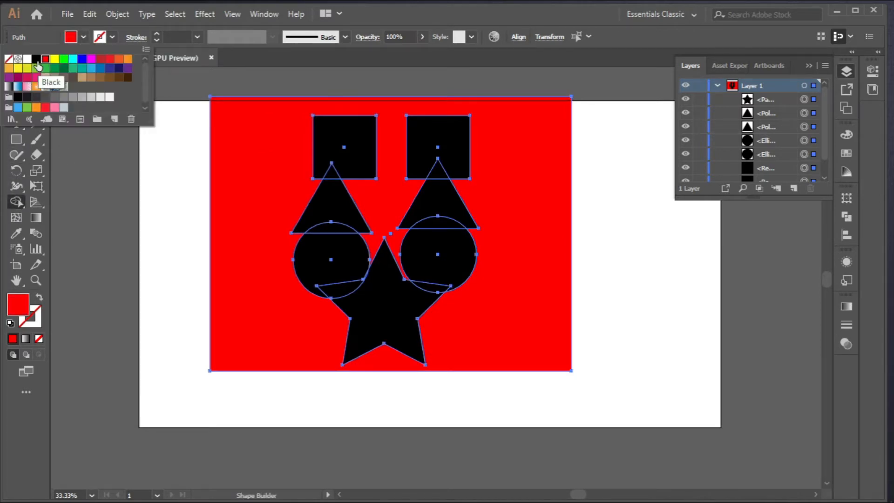
pyautogui.click(54, 59)
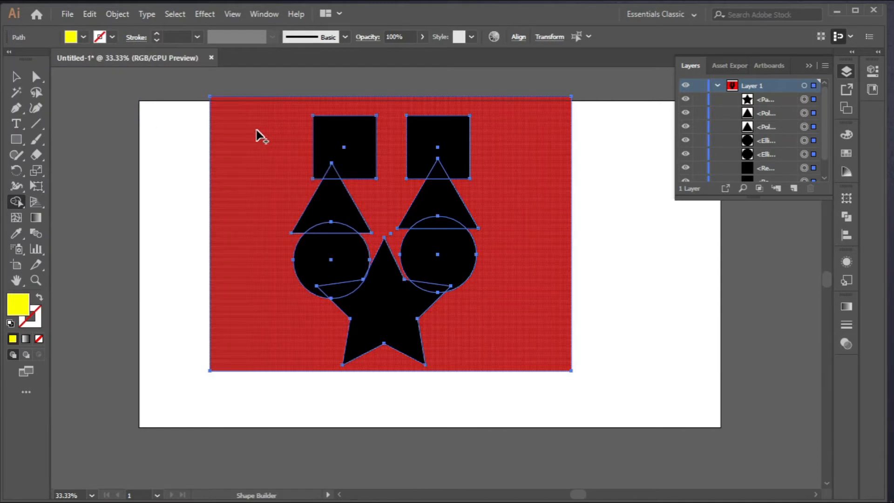
pyautogui.moveTo(258, 135)
pyautogui.mouseDown()
pyautogui.moveTo(345, 144)
pyautogui.moveTo(327, 218)
pyautogui.moveTo(334, 250)
pyautogui.moveTo(359, 286)
pyautogui.moveTo(397, 289)
pyautogui.moveTo(431, 265)
pyautogui.moveTo(424, 197)
pyautogui.moveTo(432, 148)
pyautogui.moveTo(439, 167)
pyautogui.moveTo(420, 301)
pyautogui.moveTo(445, 295)
pyautogui.mouseUp()
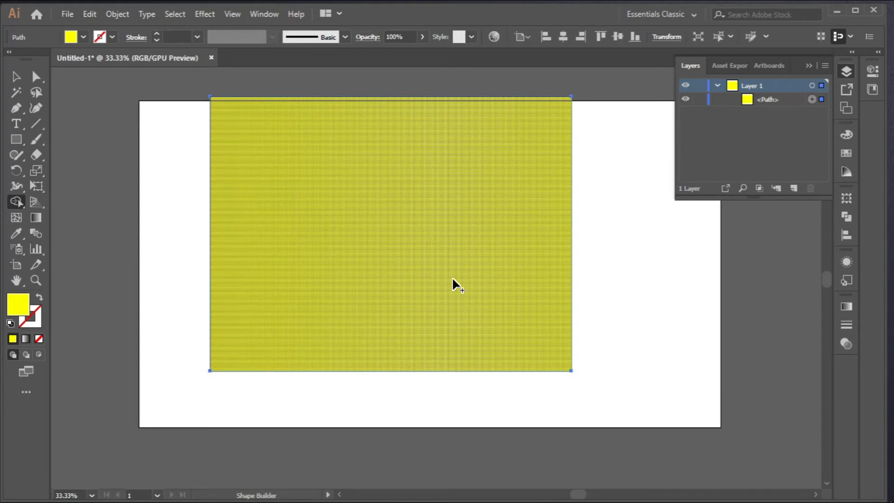
pyautogui.hotkey('ctrl', 'z')
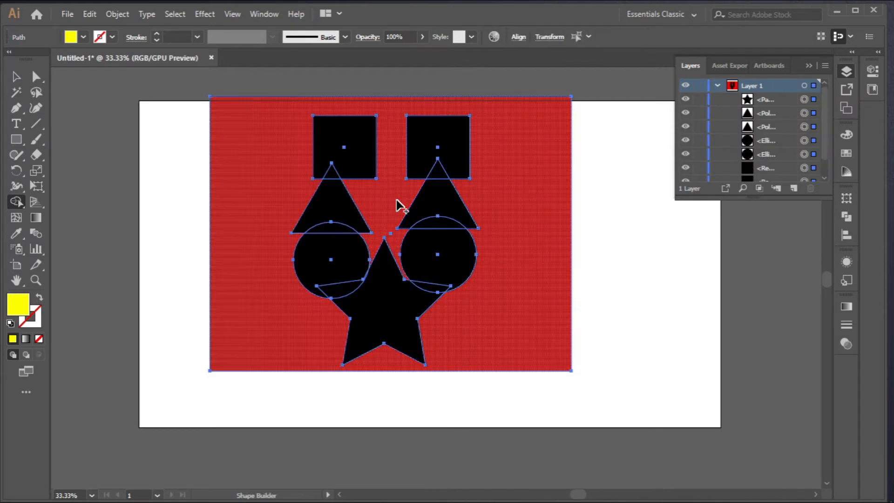
# Step: Select only the black shapes without the red rectangle, unite them with the Shape Builder tool, and undo the merge
pyautogui.click(16, 77)
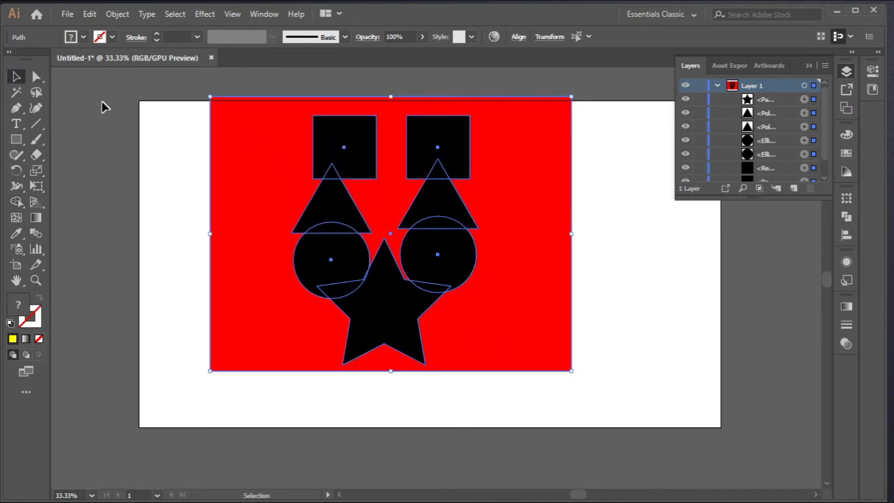
pyautogui.click(100, 106)
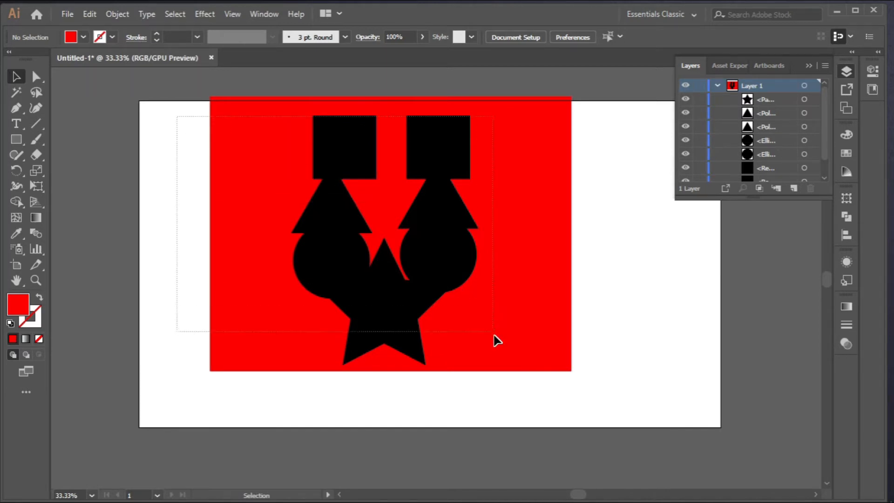
pyautogui.hotkey('ctrl', 'a')
pyautogui.keyDown('shift'); pyautogui.click(240, 201); pyautogui.keyUp('shift')
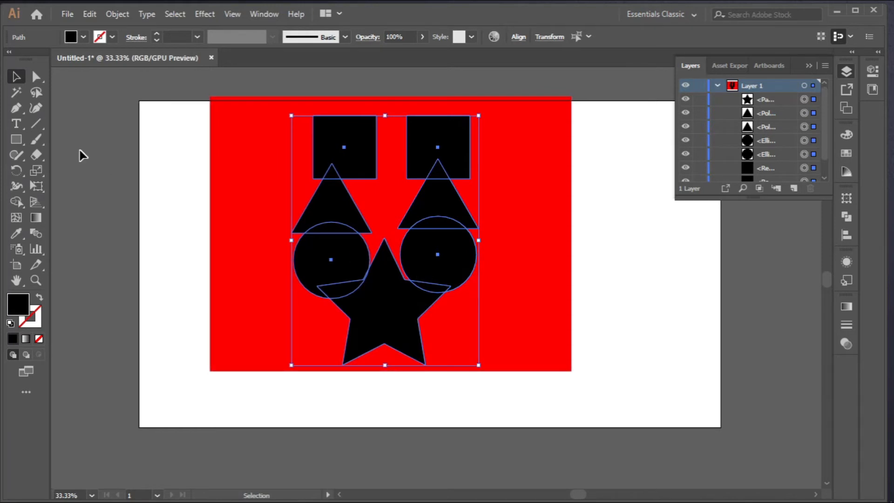
pyautogui.click(18, 199)
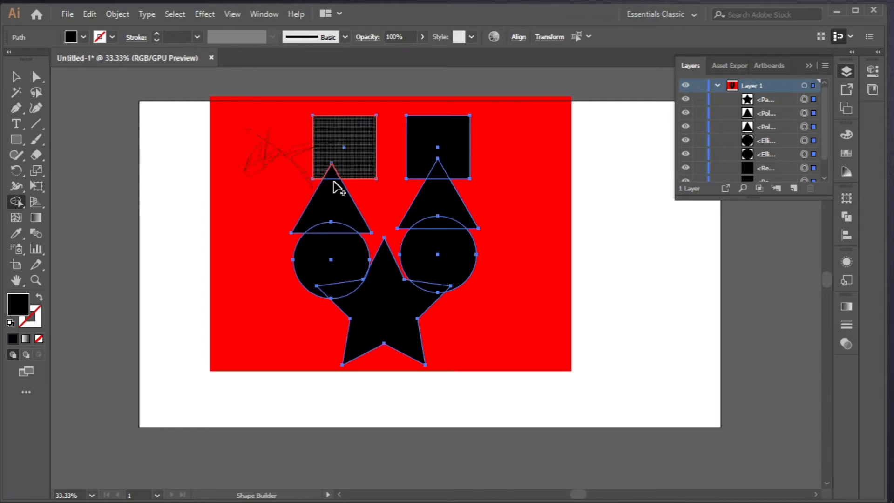
pyautogui.moveTo(337, 189)
pyautogui.mouseDown()
pyautogui.moveTo(340, 270)
pyautogui.moveTo(355, 293)
pyautogui.moveTo(427, 269)
pyautogui.moveTo(438, 237)
pyautogui.moveTo(439, 141)
pyautogui.moveTo(487, 189)
pyautogui.mouseUp()
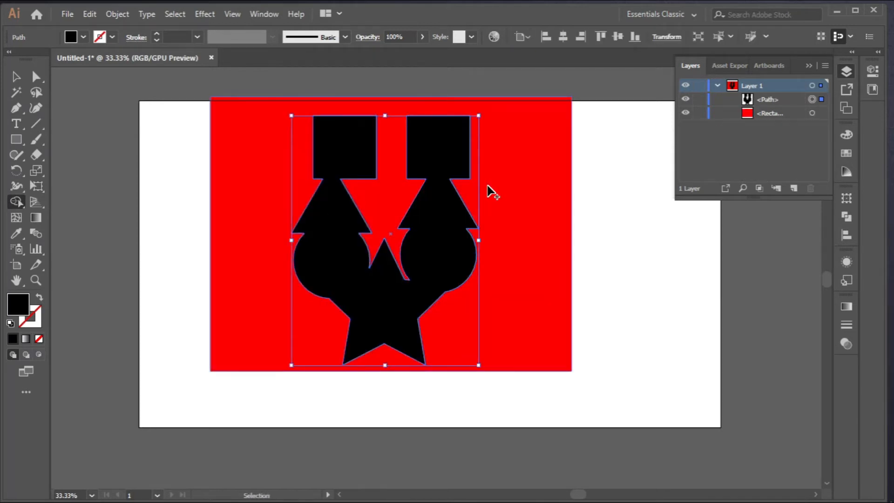
pyautogui.hotkey('ctrl', 'z')
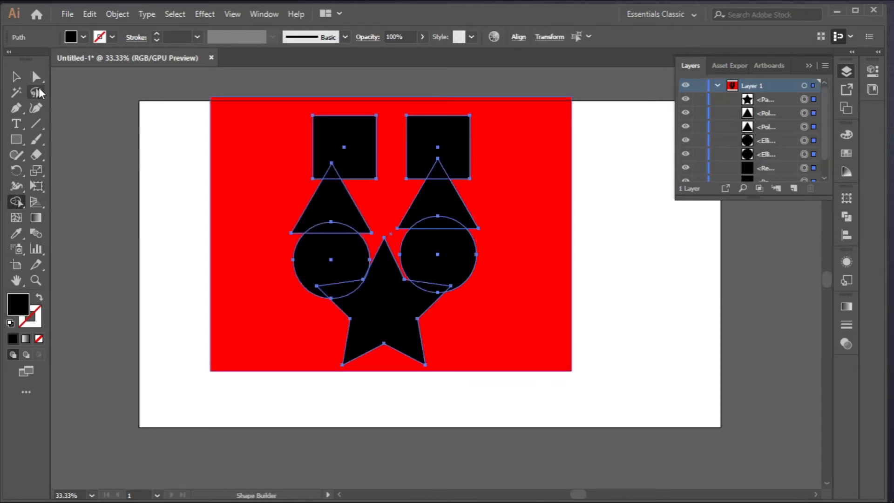
# Step: Select only the two squares and two circles, and try to merge them with the Shape Builder tool
pyautogui.press('v')
pyautogui.click(145, 134)
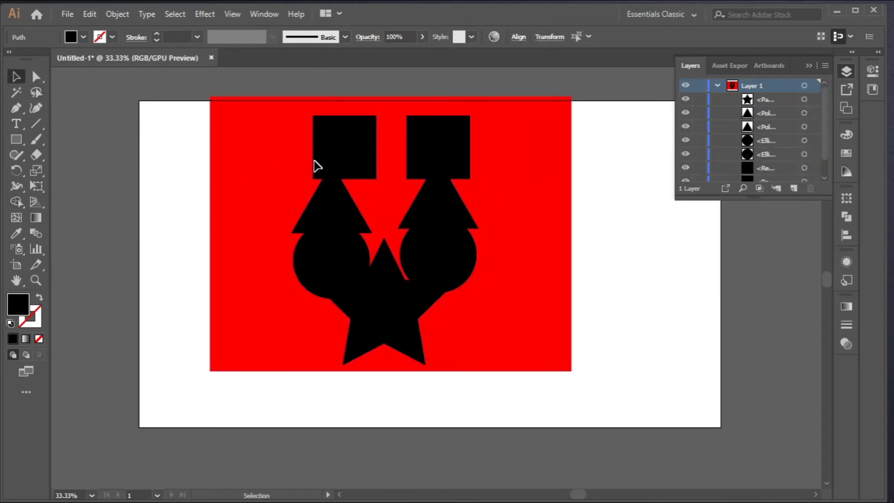
pyautogui.click(345, 170)
pyautogui.keyDown('shift'); pyautogui.click(326, 260); pyautogui.keyUp('shift')
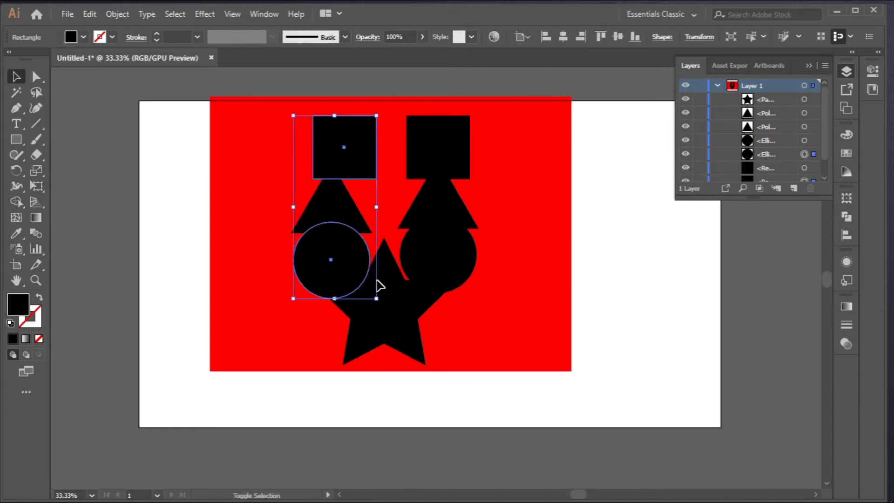
pyautogui.keyDown('shift'); pyautogui.click(432, 267); pyautogui.keyUp('shift')
pyautogui.keyDown('shift'); pyautogui.click(432, 148); pyautogui.keyUp('shift')
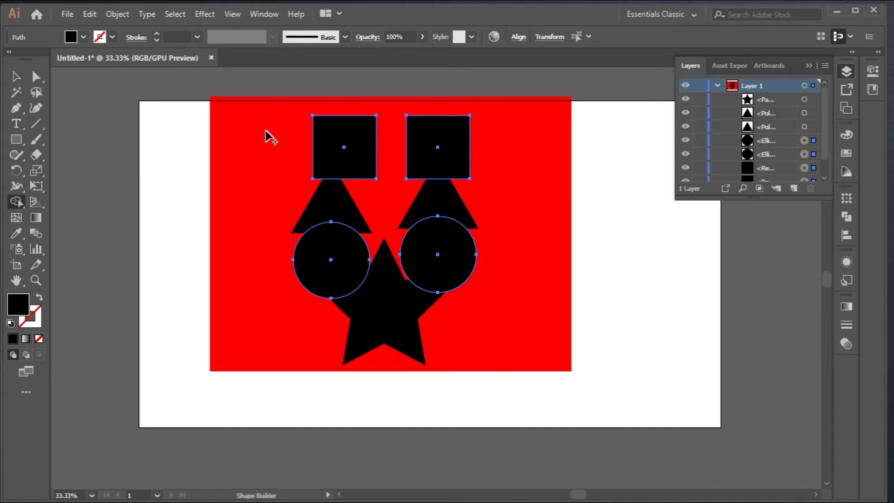
pyautogui.moveTo(273, 136)
pyautogui.mouseDown()
pyautogui.moveTo(367, 155)
pyautogui.moveTo(337, 280)
pyautogui.moveTo(436, 258)
pyautogui.moveTo(436, 147)
pyautogui.moveTo(580, 205)
pyautogui.mouseUp()
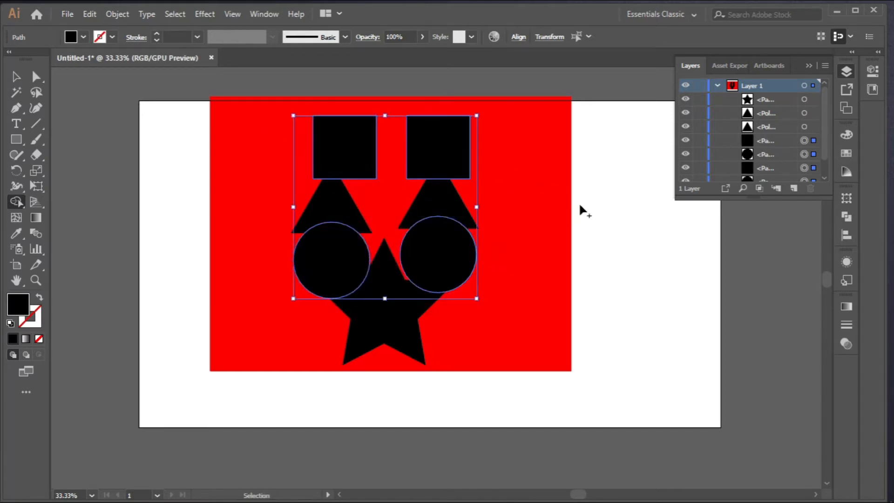
# Step: Undo the recent edits until the large rectangle behind the shapes is removed
pyautogui.click(16, 76)
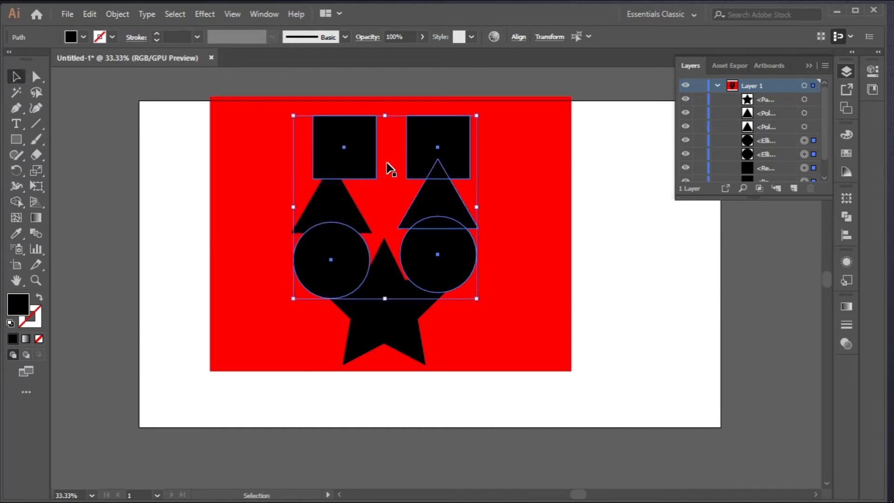
pyautogui.scroll(-1, 368, 214)
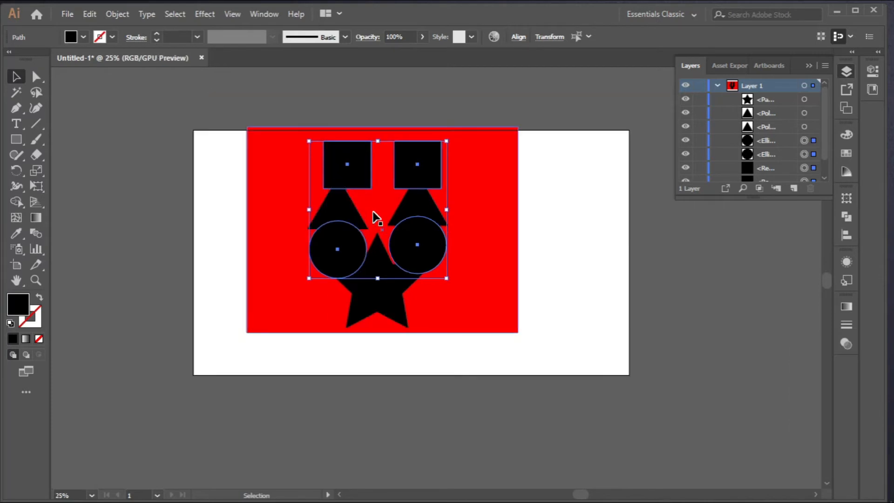
pyautogui.scroll(3, 372, 212)
pyautogui.scroll(-2, 372, 211)
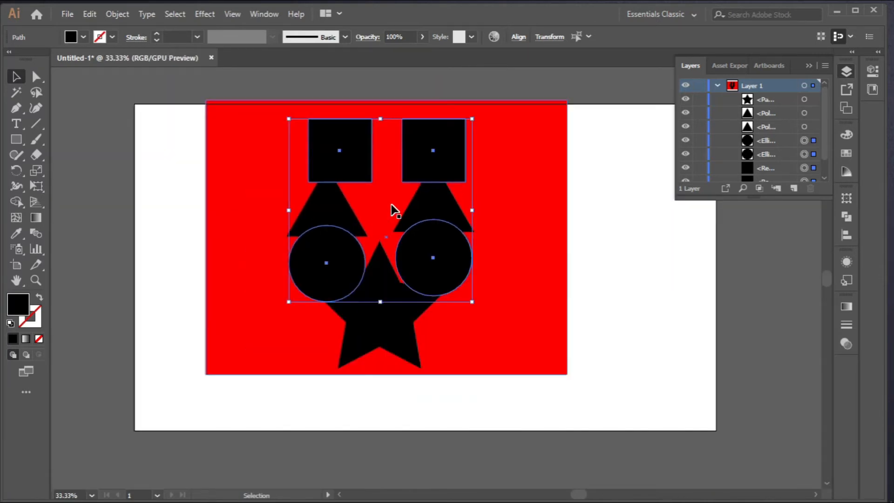
pyautogui.press('a')
pyautogui.hotkey('ctrl', 'z')
pyautogui.hotkey('ctrl', 'z')
pyautogui.hotkey('ctrl', 'z')
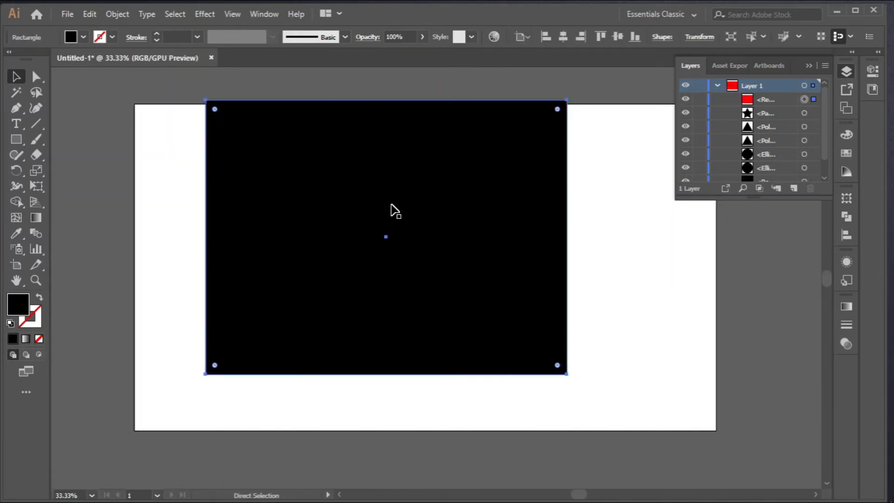
pyautogui.press('v')
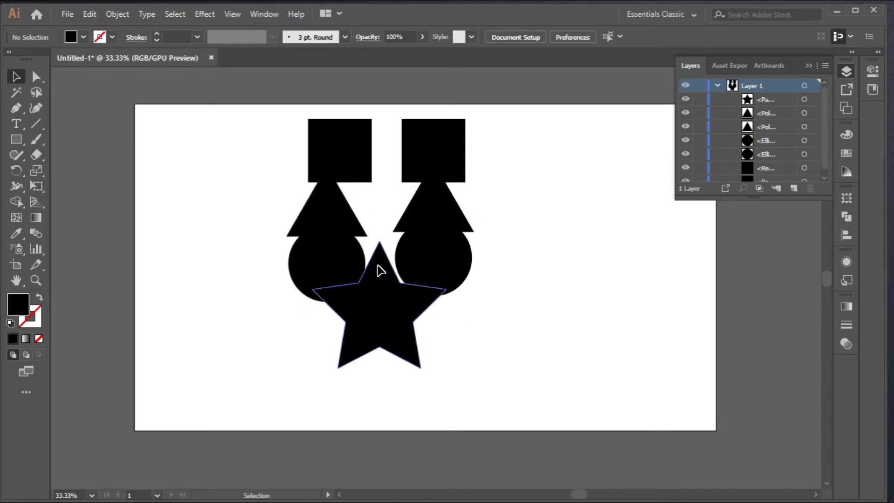
# Step: Select all the shapes and delete the area where the left circle overlaps the star with the Shape Builder tool
pyautogui.scroll(1, 339, 220)
pyautogui.scroll(-1, 341, 244)
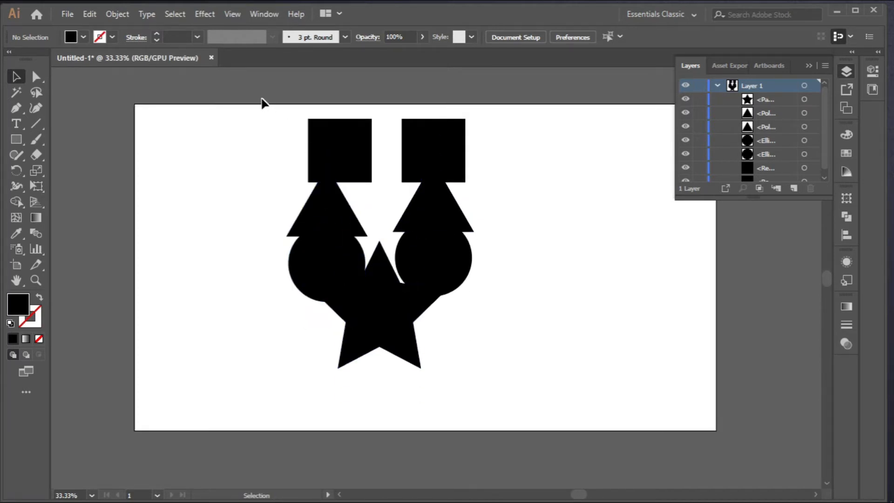
pyautogui.moveTo(242, 99); pyautogui.dragTo(522, 400)
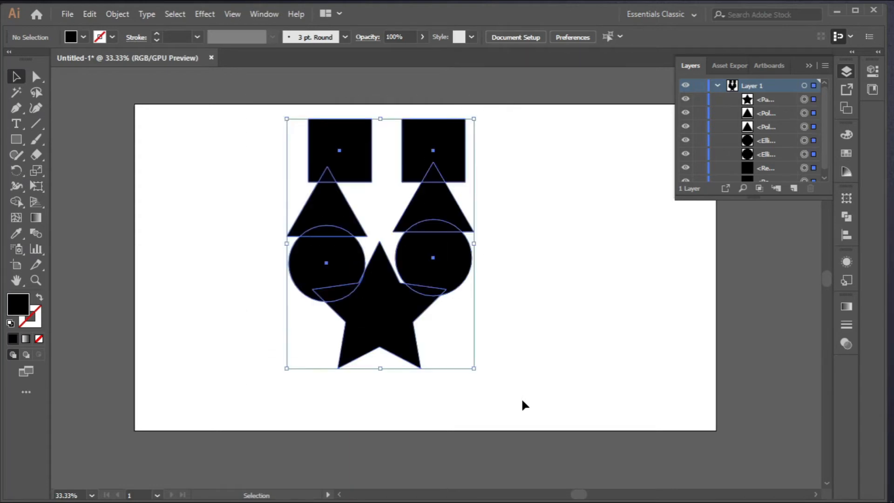
pyautogui.click(16, 203)
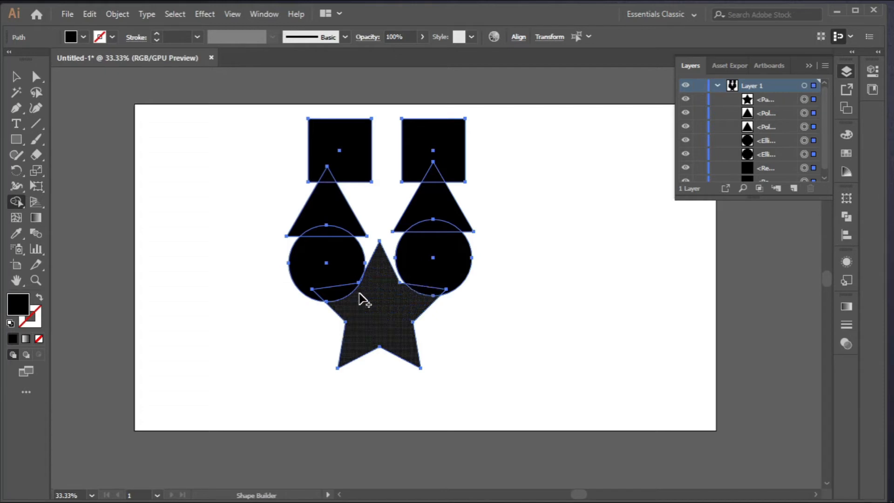
pyautogui.scroll(2, 331, 297)
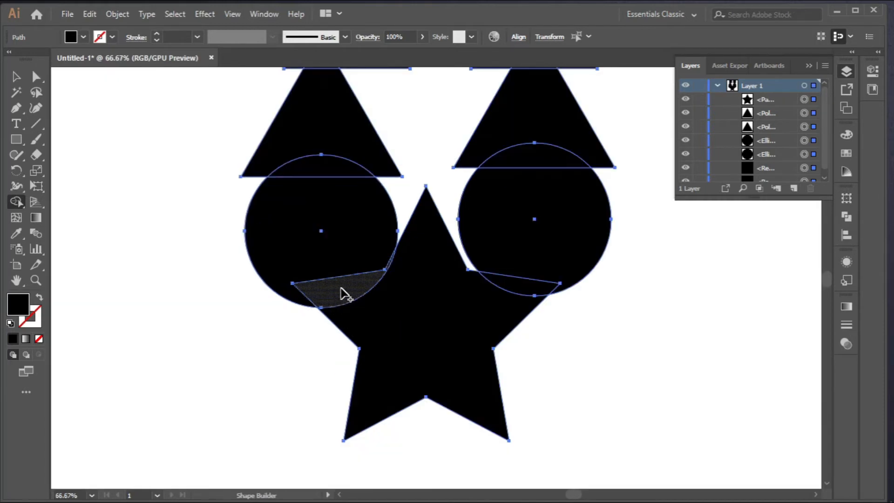
pyautogui.scroll(2, 345, 293)
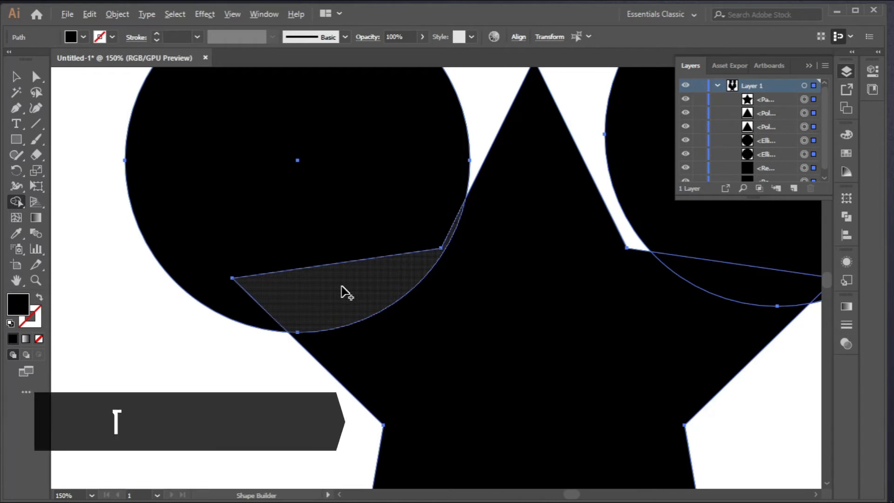
pyautogui.press('alt')
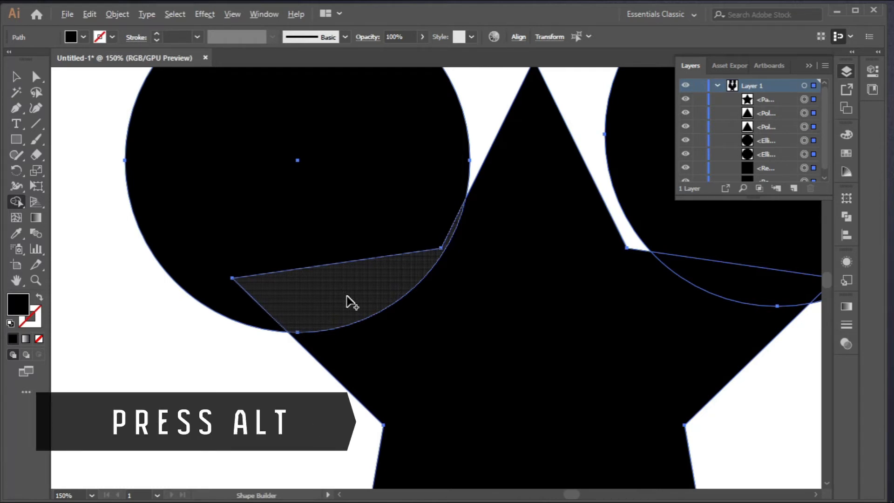
pyautogui.keyDown('alt'); pyautogui.click(347, 296); pyautogui.keyUp('alt')
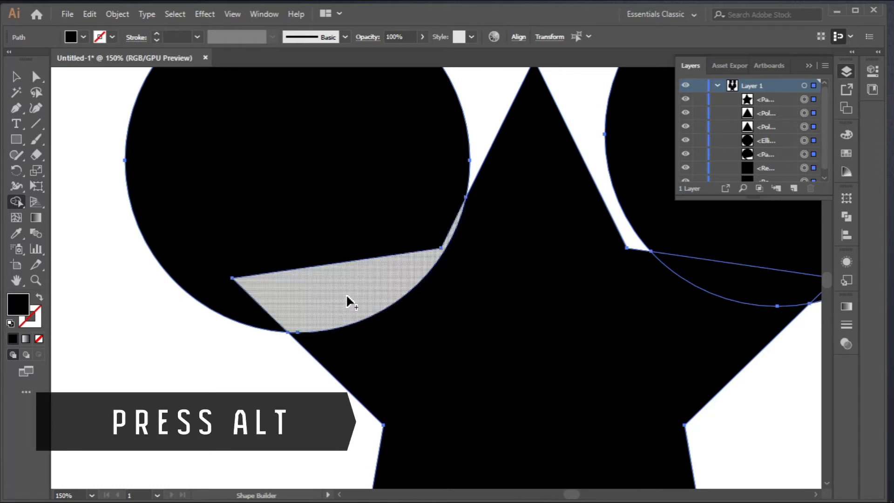
# Step: Examine the cut-out between the left circle and the star, and undo the deletion of the overlap
pyautogui.scroll(-2, 345, 294)
pyautogui.scroll(2, 345, 295)
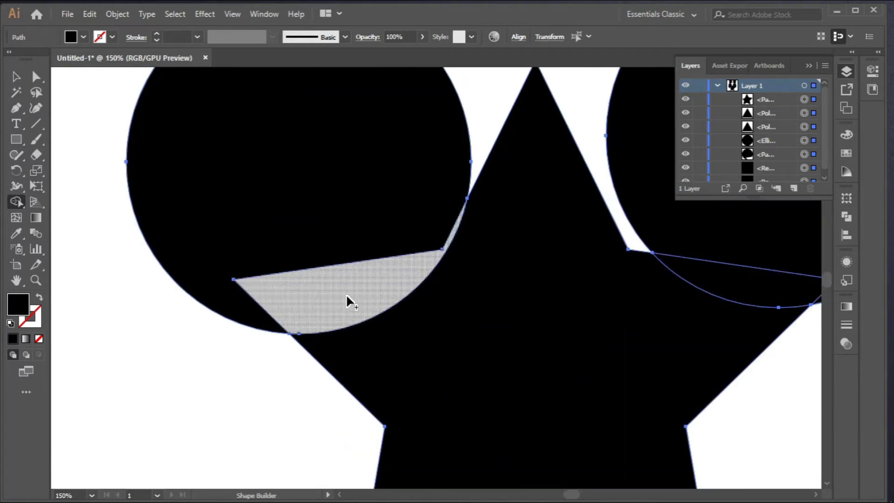
pyautogui.scroll(-3, 345, 294)
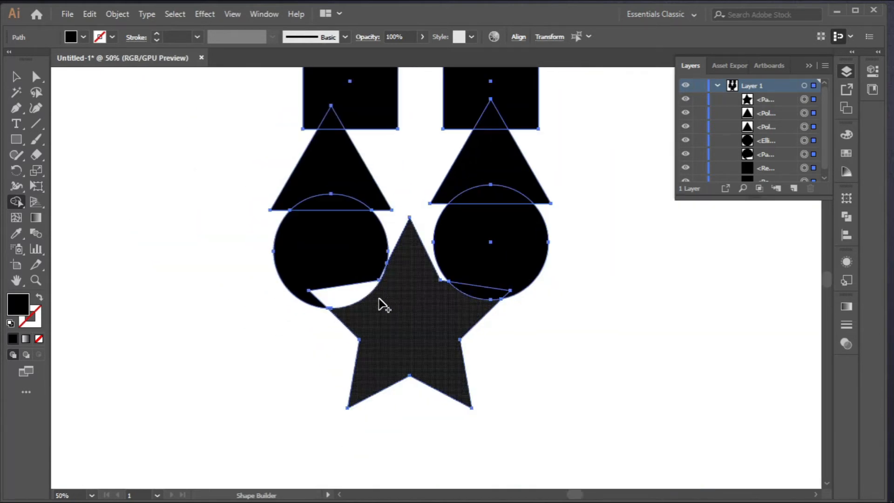
pyautogui.hotkey('ctrl', 'z')
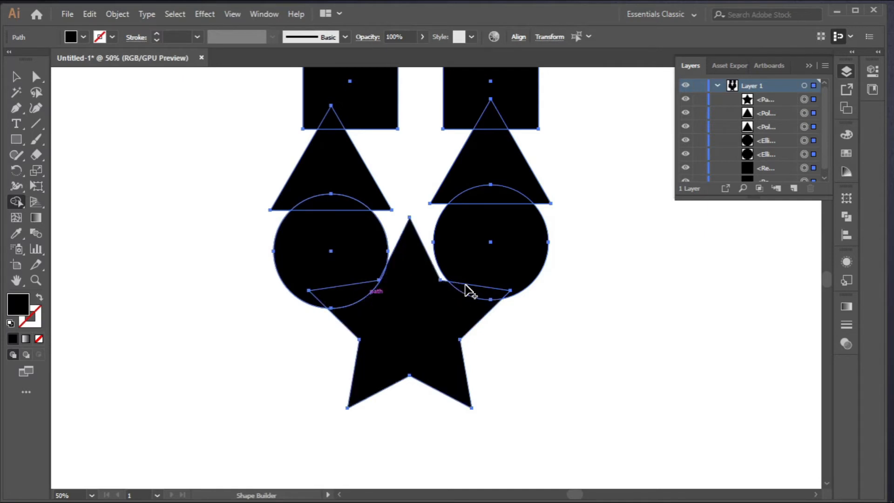
# Step: Delete the overlaps of the right circle with the star, right circle with the triangle, and right triangle with the square using Shape Builder
pyautogui.scroll(3, 484, 300)
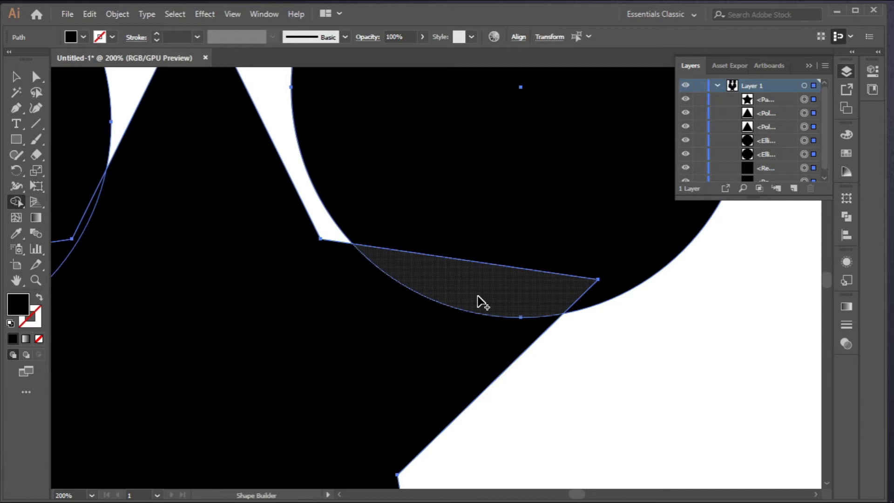
pyautogui.keyDown('alt'); pyautogui.click(482, 303); pyautogui.keyUp('alt')
pyautogui.scroll(-5, 478, 299)
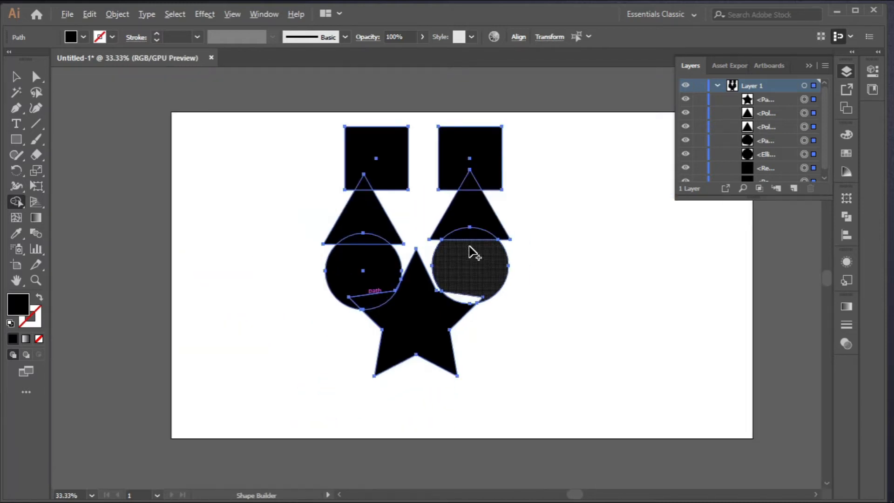
pyautogui.scroll(2, 472, 253)
pyautogui.keyDown('alt'); pyautogui.click(470, 223); pyautogui.keyUp('alt')
pyautogui.keyDown('alt'); pyautogui.click(473, 119); pyautogui.keyUp('alt')
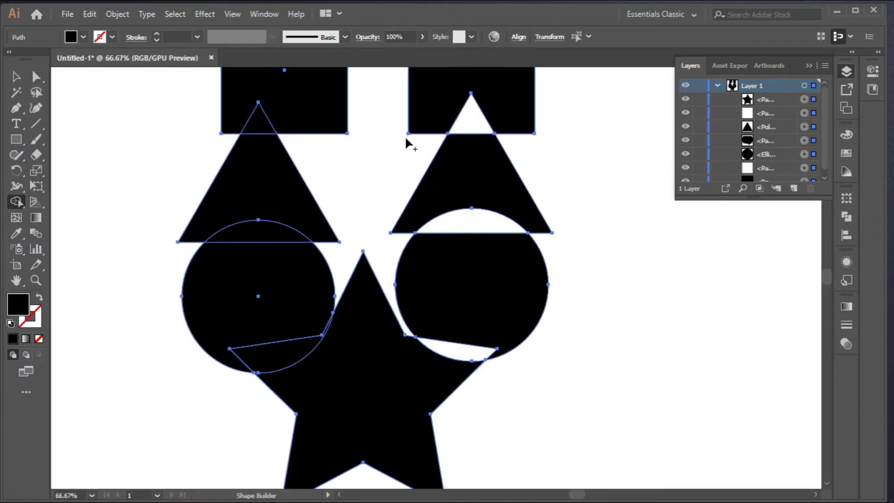
# Step: Delete the overlaps of the left triangle with the square above it and the circle below it using Shape Builder
pyautogui.keyDown('alt'); pyautogui.click(272, 132); pyautogui.keyUp('alt')
pyautogui.keyDown('alt'); pyautogui.click(292, 239); pyautogui.keyUp('alt')
pyautogui.scroll(-1, 290, 239)
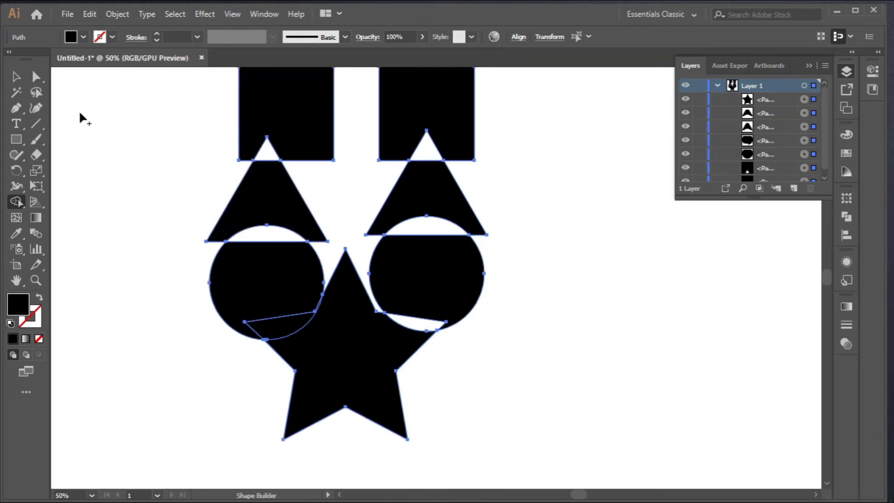
# Step: Fill the cut-outs at both triangle tips and between the right circle and the star as separate shapes with Shape Builder
pyautogui.scroll(1, 275, 158)
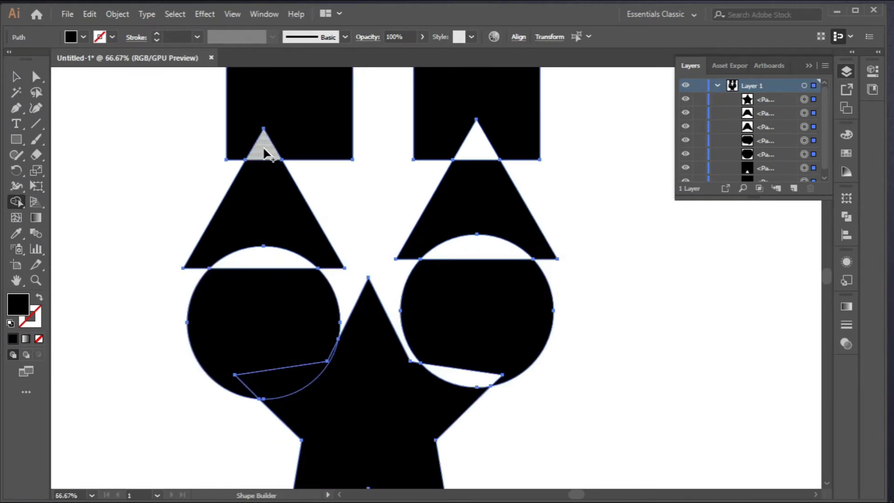
pyautogui.click(265, 151)
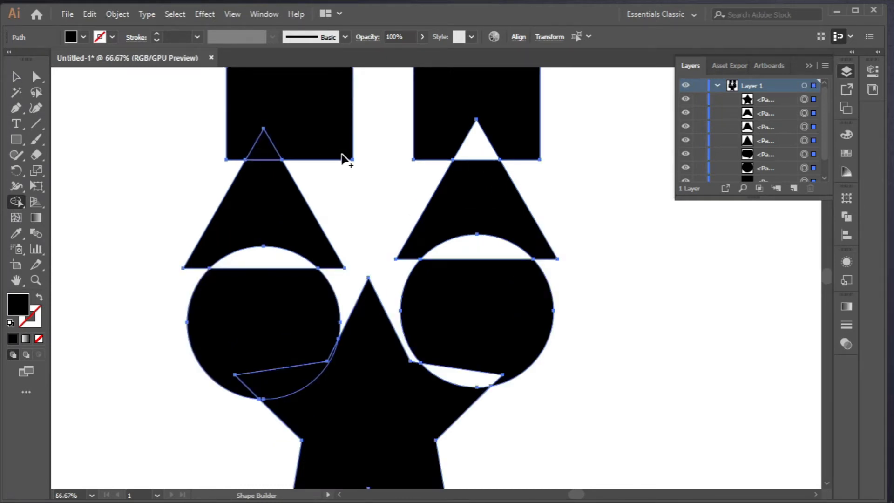
pyautogui.click(481, 150)
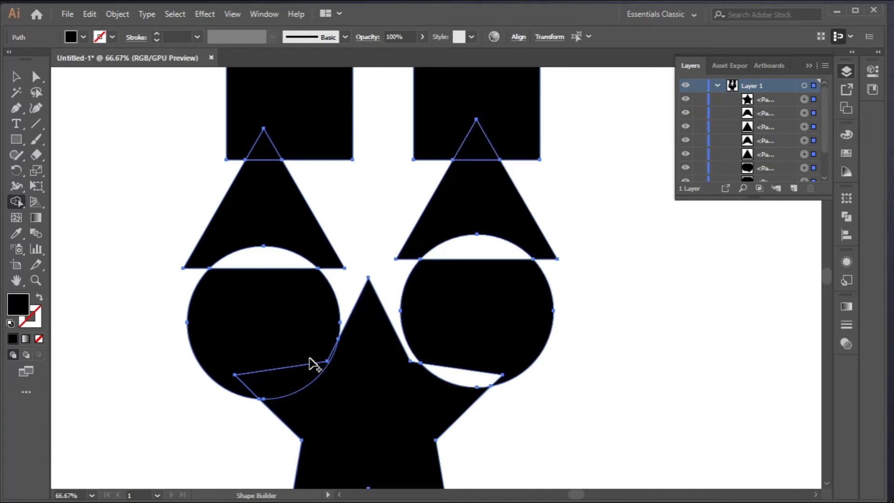
pyautogui.click(450, 375)
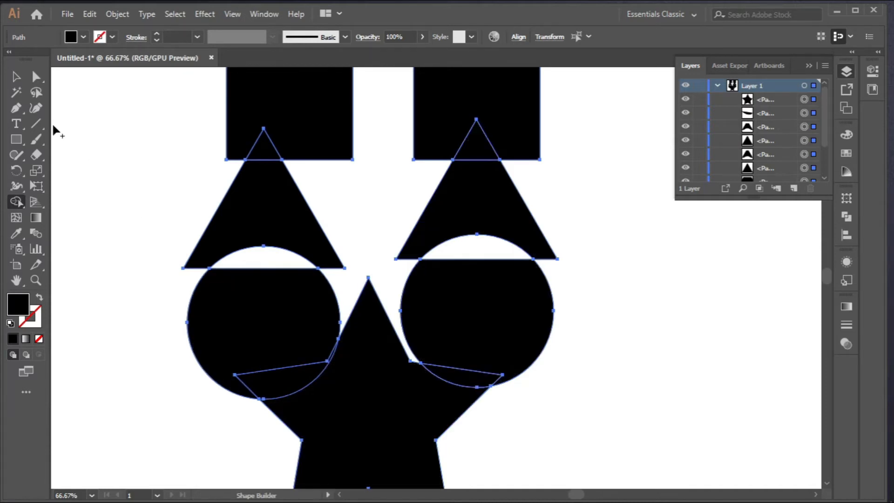
pyautogui.scroll(-1, 354, 308)
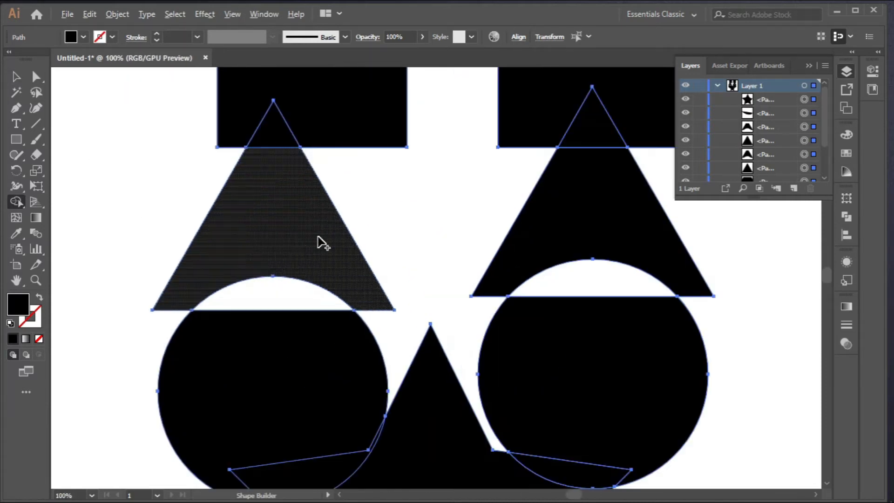
pyautogui.scroll(2, 300, 247)
pyautogui.scroll(-2, 299, 204)
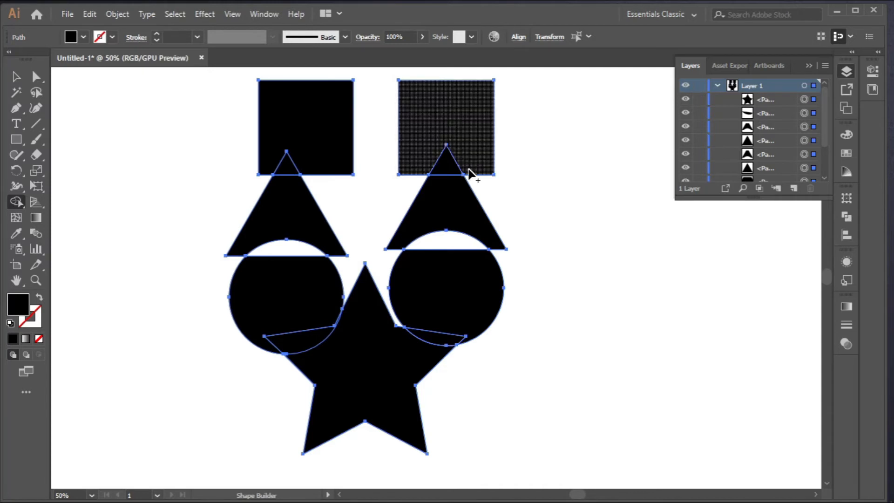
pyautogui.scroll(-2, 285, 165)
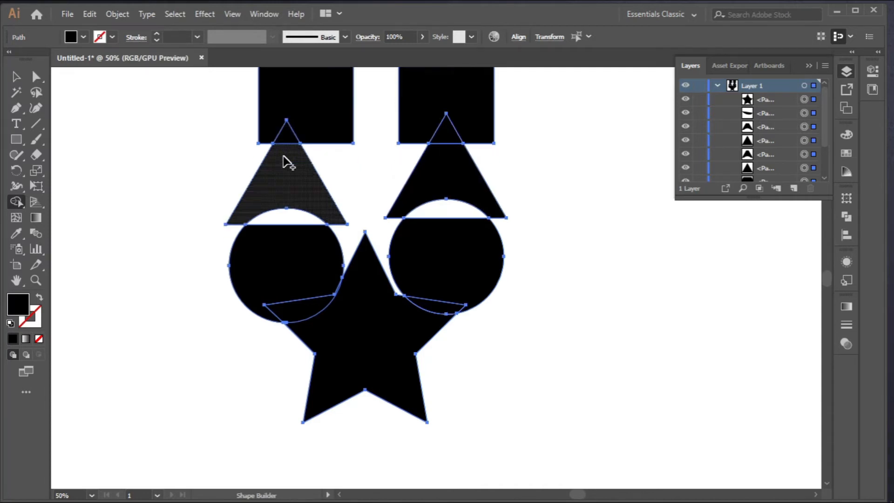
pyautogui.scroll(-2, 290, 169)
pyautogui.scroll(2, 298, 161)
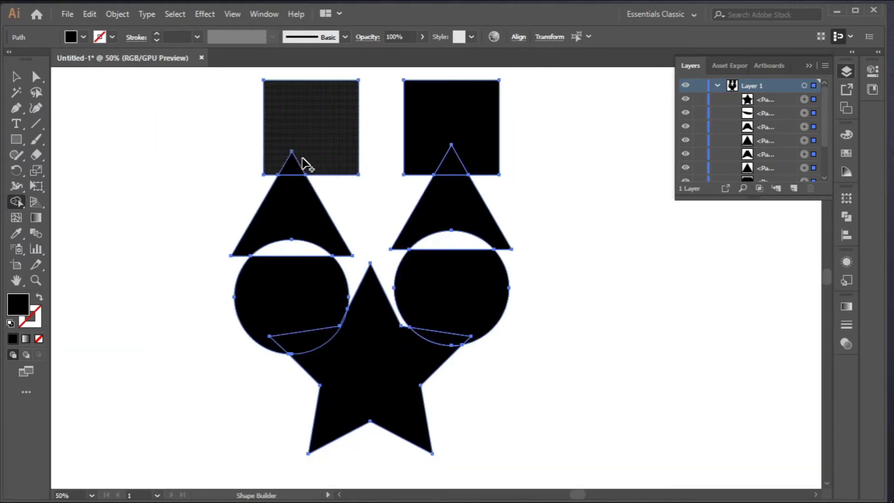
pyautogui.moveTo(303, 158); pyautogui.dragTo(329, 177)
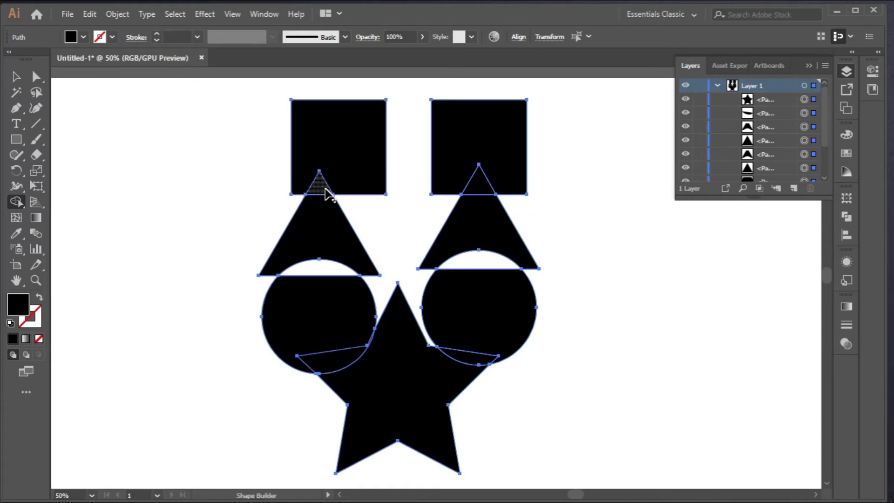
# Step: Clear the selection and move the small triangular piece out of the left square to the blank area beside it
pyautogui.click(15, 77)
pyautogui.click(280, 181)
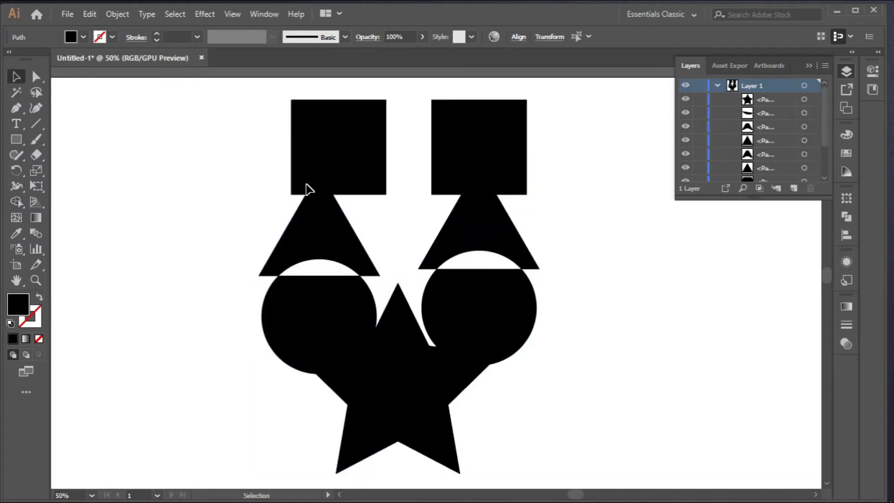
pyautogui.moveTo(314, 195); pyautogui.dragTo(228, 191)
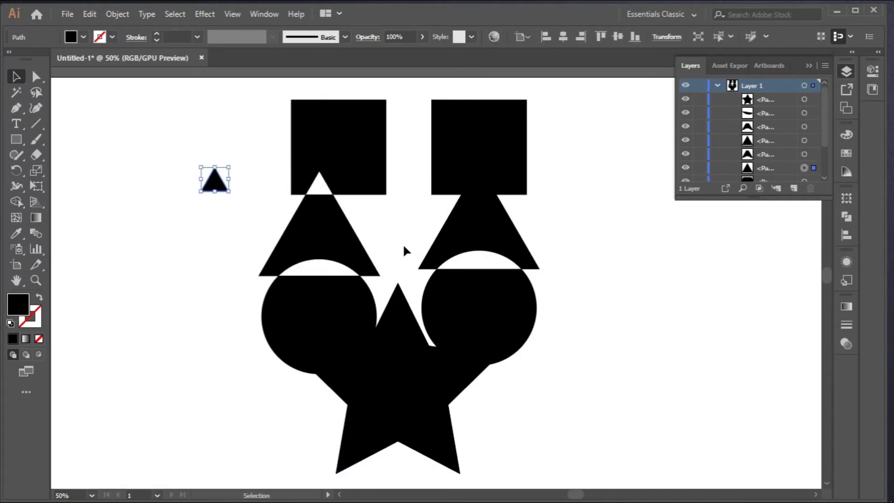
# Step: Undo moving the small triangle and the Shape Builder edits until all the original overlapping shapes are restored, and deselect everything
pyautogui.hotkey('ctrl', 'z')
pyautogui.press('a')
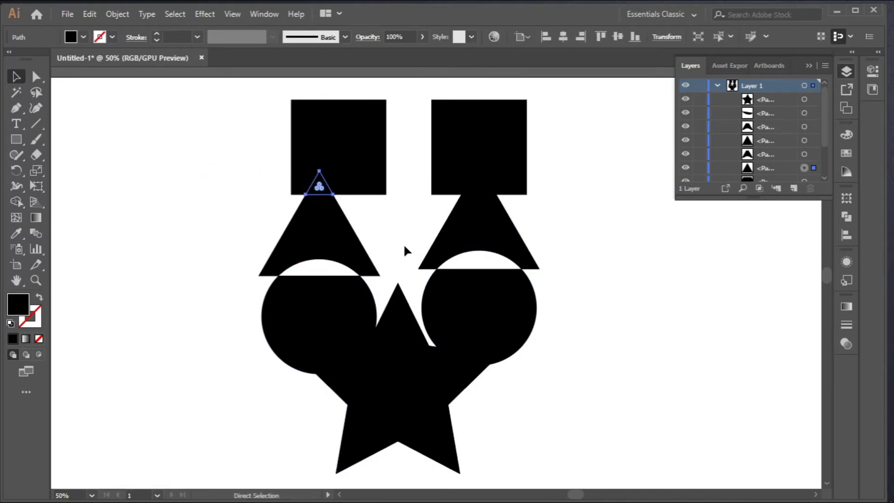
pyautogui.hotkey('ctrl', 'a')
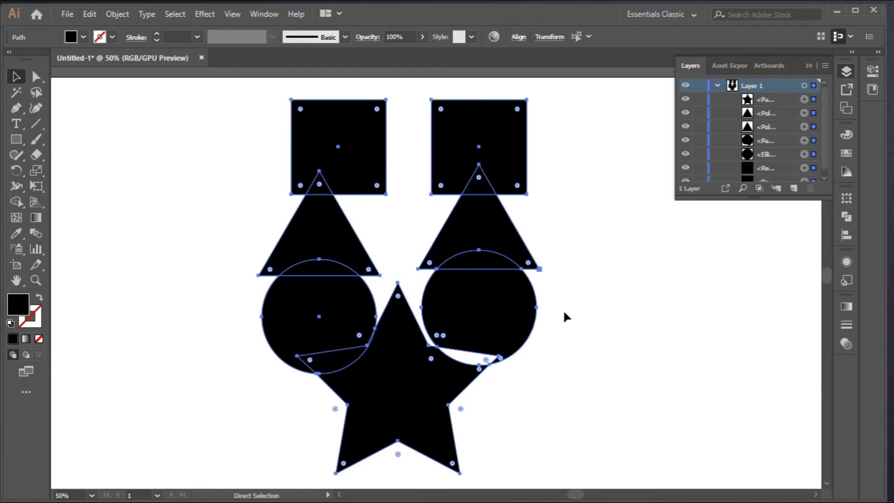
pyautogui.press('v')
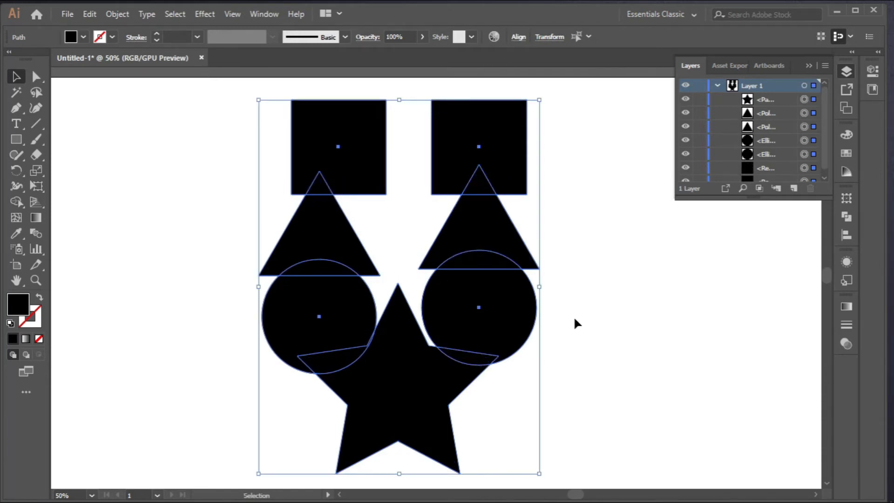
pyautogui.click(575, 320)
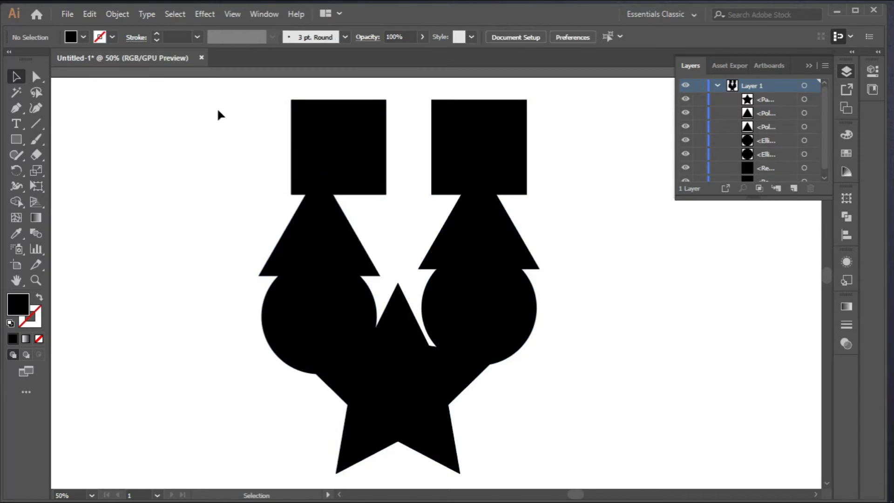
# Step: Select the left square, triangle, circle and the star, and split off the left square–triangle overlap as its own shape with Shape Builder
pyautogui.moveTo(218, 110); pyautogui.dragTo(371, 351)
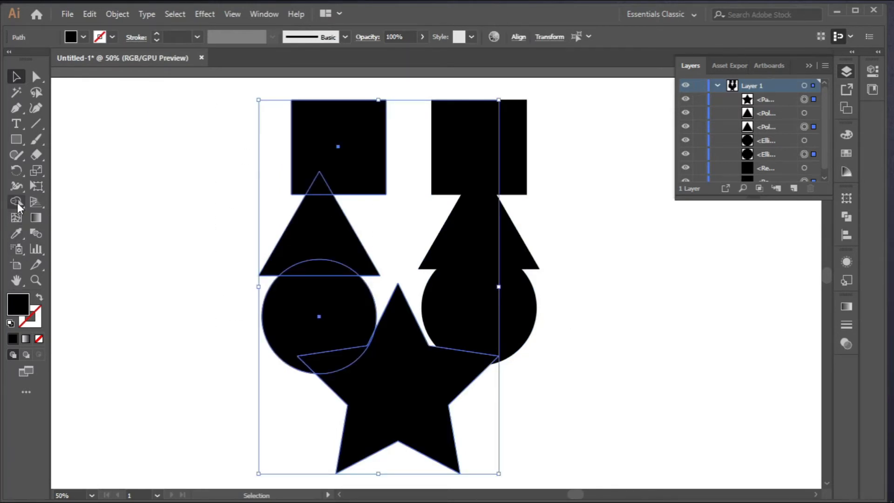
pyautogui.click(17, 202)
pyautogui.scroll(3, 331, 202)
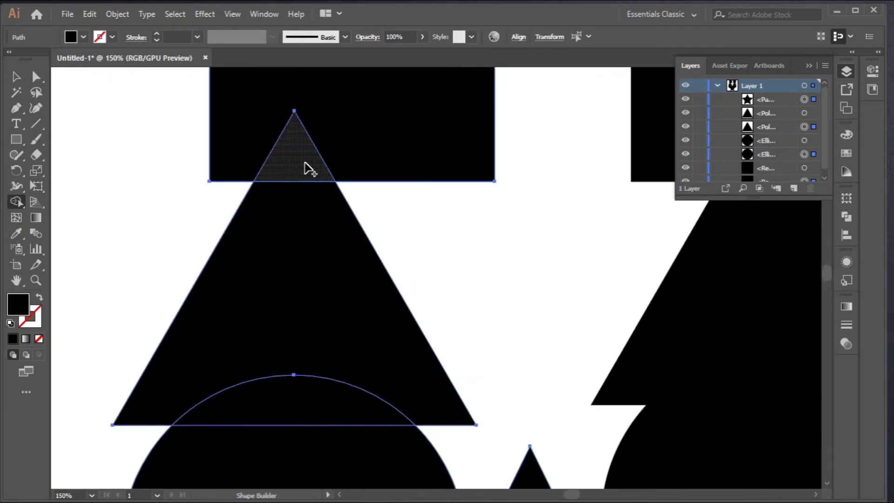
pyautogui.click(300, 171)
pyautogui.scroll(-2, 355, 250)
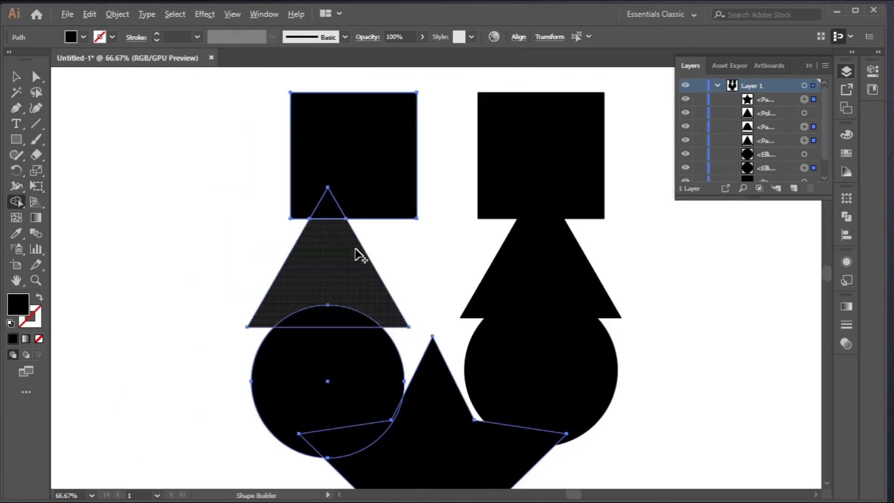
# Step: Move the split-off triangle tip out of the left square to show it is separate, and undo the move
pyautogui.click(14, 77)
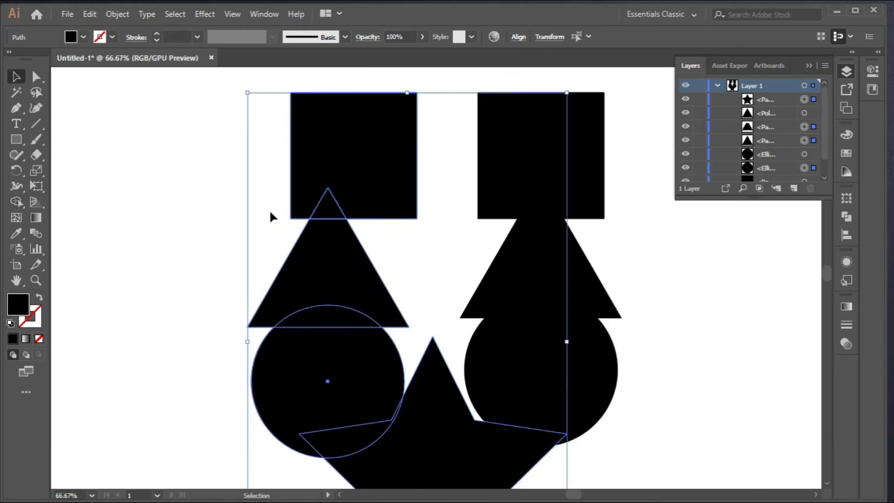
pyautogui.click(272, 216)
pyautogui.moveTo(326, 213); pyautogui.dragTo(194, 210)
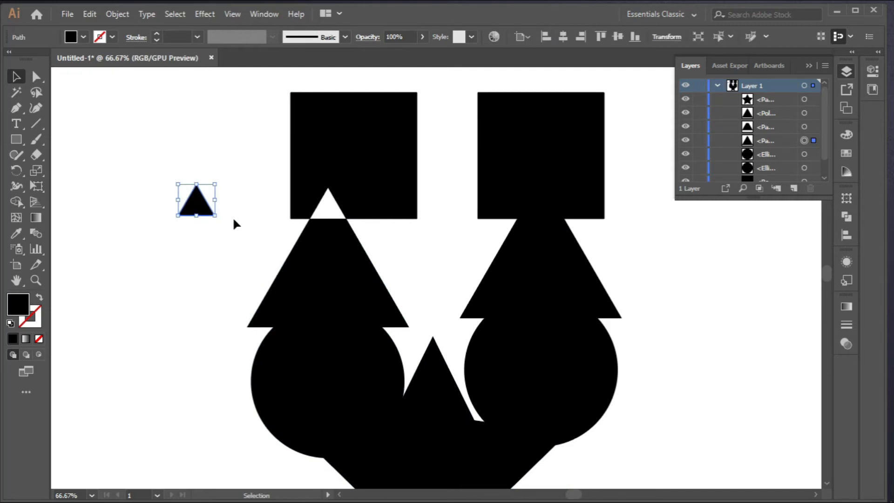
pyautogui.hotkey('ctrl', 'z')
# Step: Select all the squares, triangles, circles and the star together
pyautogui.moveTo(218, 105); pyautogui.dragTo(591, 470)
pyautogui.hotkey('ctrl', '-')
pyautogui.hotkey('ctrl', '-')
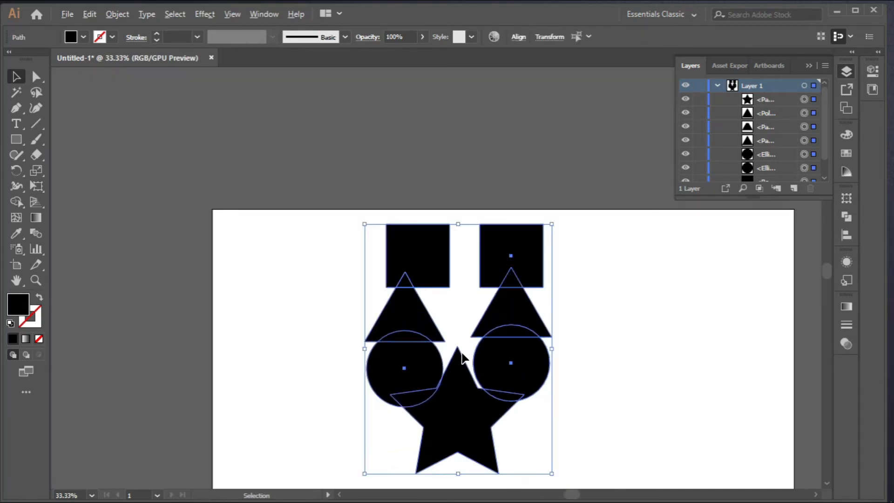
# Step: Examine the overlapping areas between the selected squares, triangles, circles and the star
pyautogui.scroll(2, 463, 344)
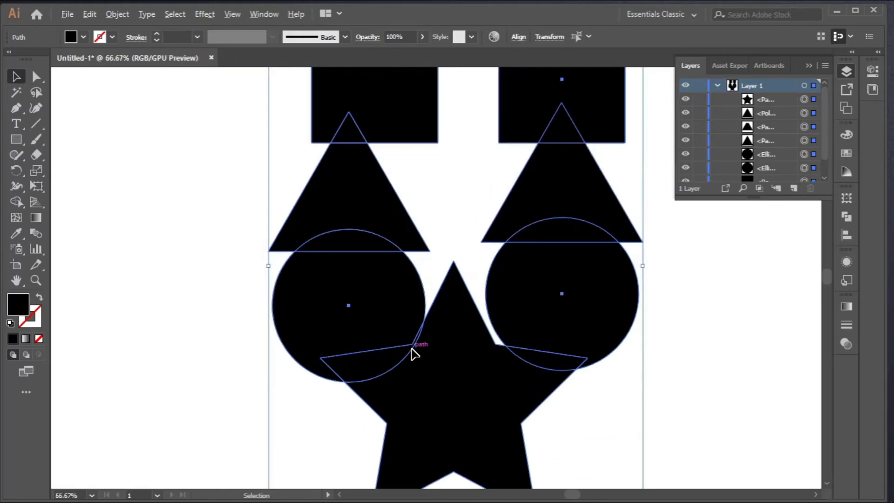
pyautogui.scroll(-1, 452, 360)
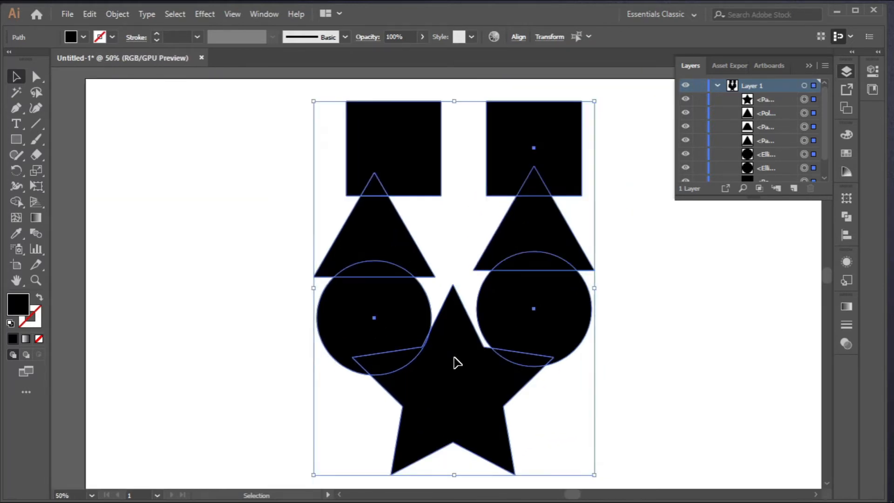
pyautogui.scroll(-1, 456, 362)
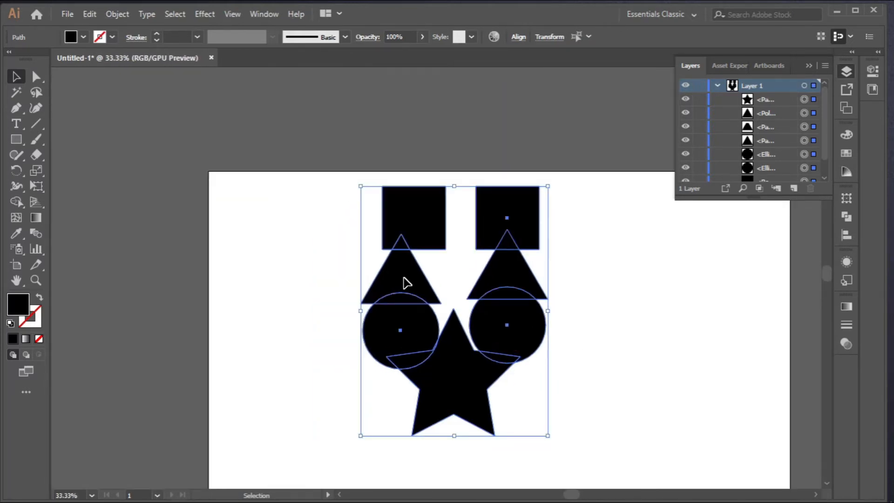
pyautogui.scroll(2, 401, 296)
pyautogui.scroll(-2, 405, 292)
pyautogui.scroll(-1, 408, 228)
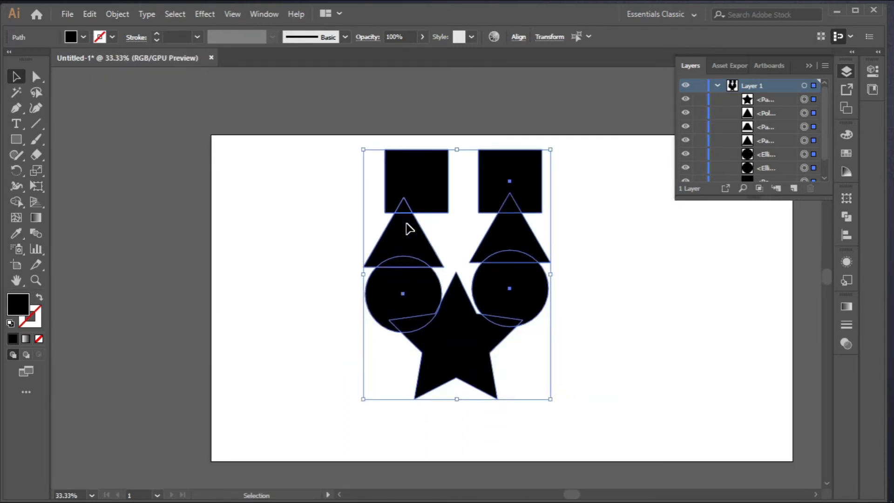
pyautogui.scroll(-1, 433, 283)
pyautogui.scroll(1, 403, 208)
pyautogui.scroll(-1, 404, 213)
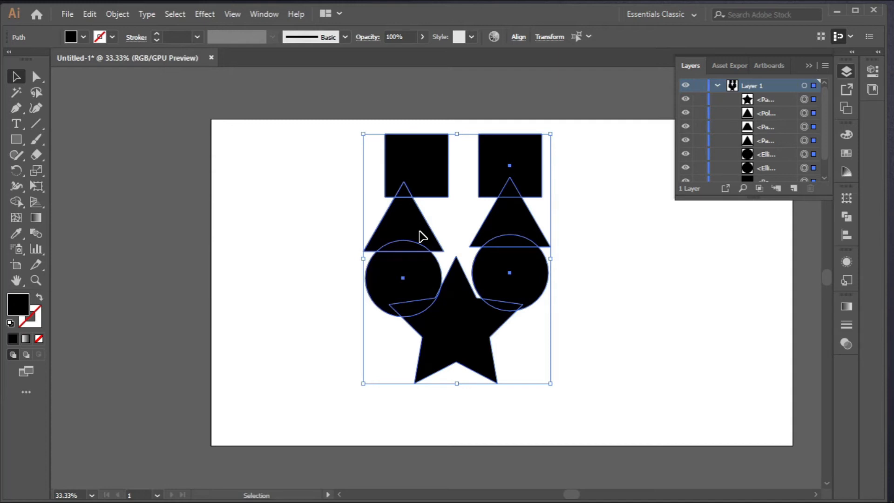
pyautogui.scroll(1, 424, 257)
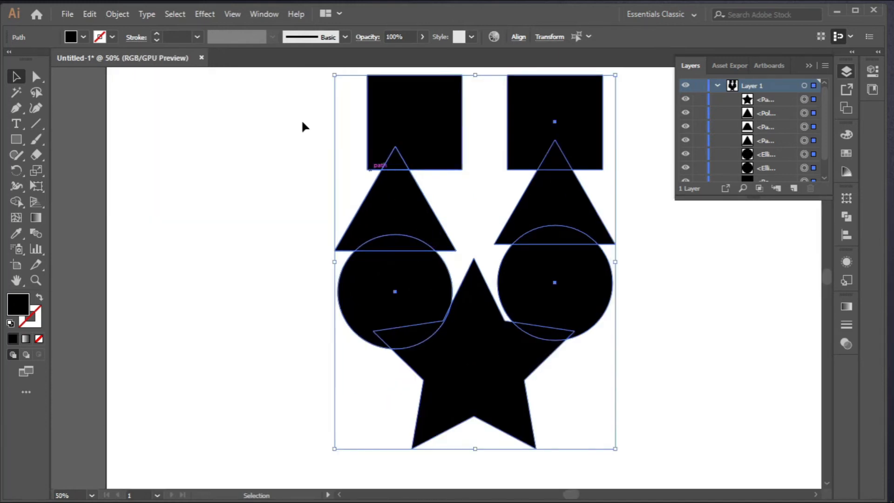
# Step: Reselect all the shapes, try a bright green fill on them, and undo the colour change
pyautogui.moveTo(295, 85); pyautogui.dragTo(640, 432)
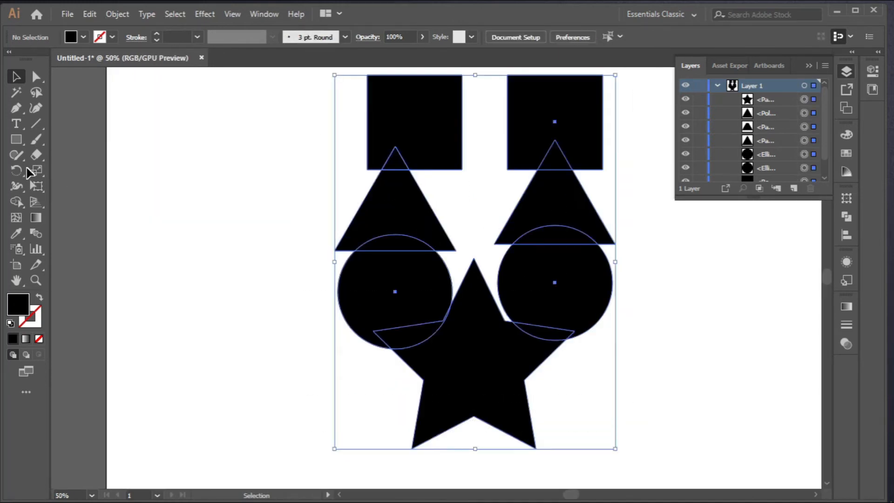
pyautogui.click(83, 37)
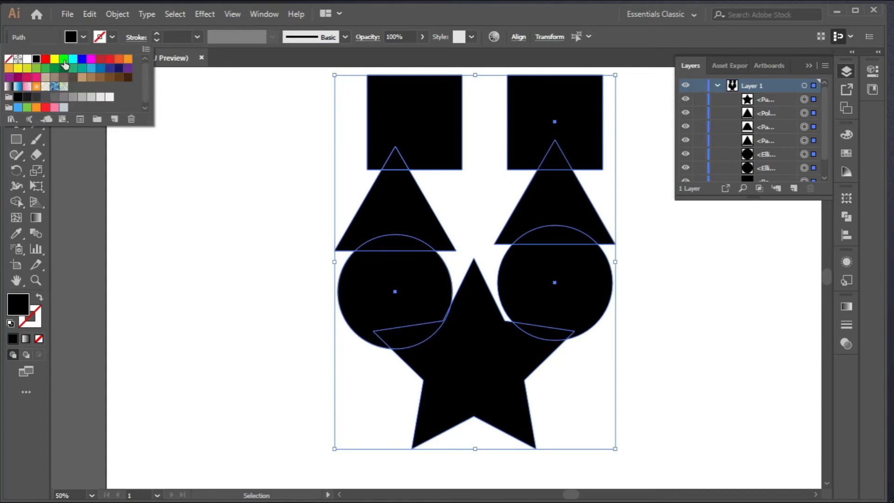
pyautogui.click(64, 60)
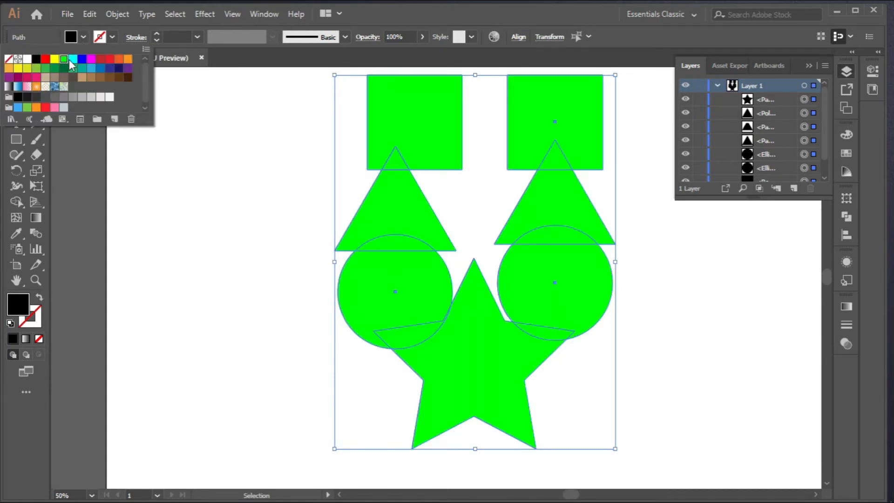
pyautogui.click(81, 37)
pyautogui.hotkey('ctrl', 'z')
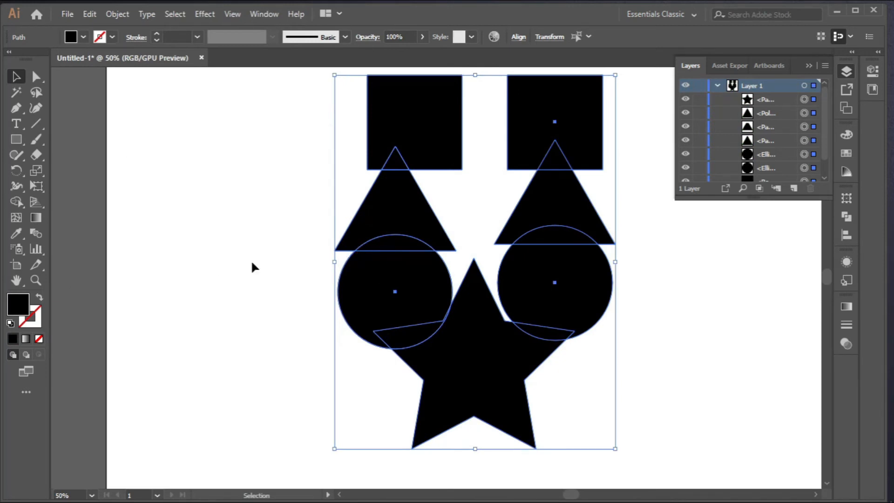
# Step: Colour the overlaps of the left square, triangle, circle and star bright green with the Shape Builder tool
pyautogui.click(16, 202)
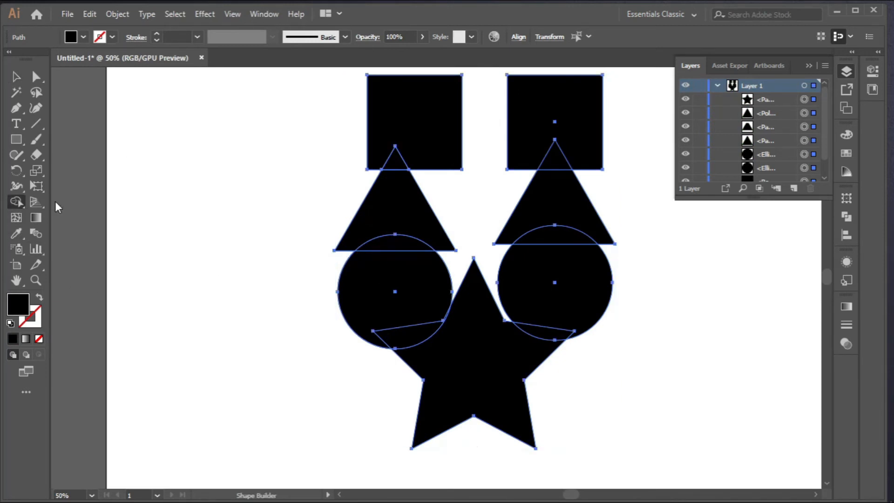
pyautogui.click(83, 37)
pyautogui.click(65, 60)
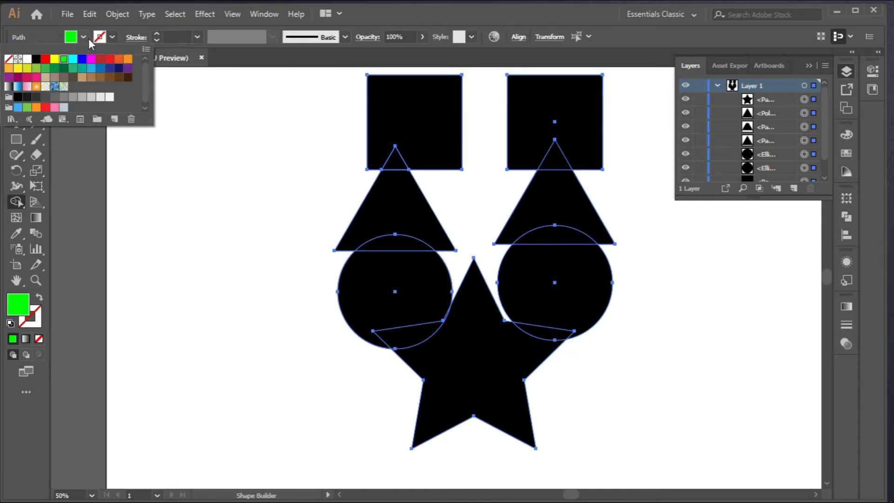
pyautogui.click(86, 38)
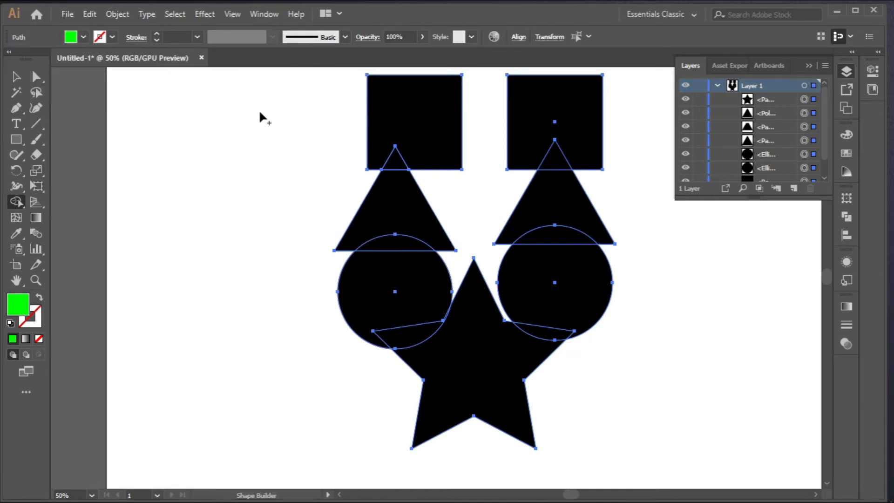
pyautogui.click(396, 166)
pyautogui.click(399, 245)
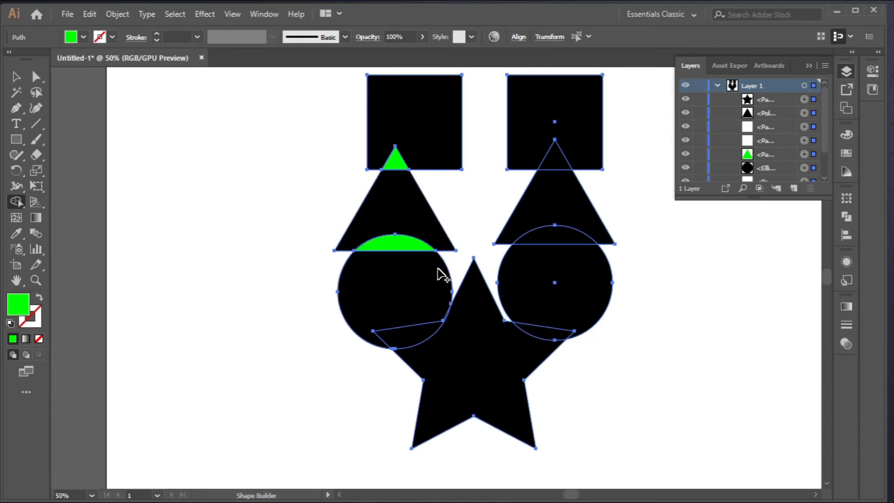
pyautogui.click(405, 337)
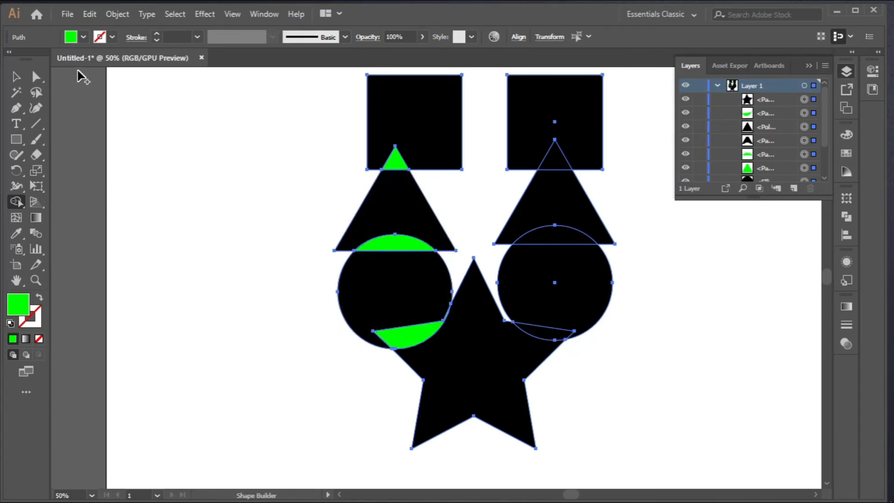
# Step: Colour the overlap of the right triangle and circle and the main body of the star red with Shape Builder
pyautogui.click(83, 37)
pyautogui.click(45, 59)
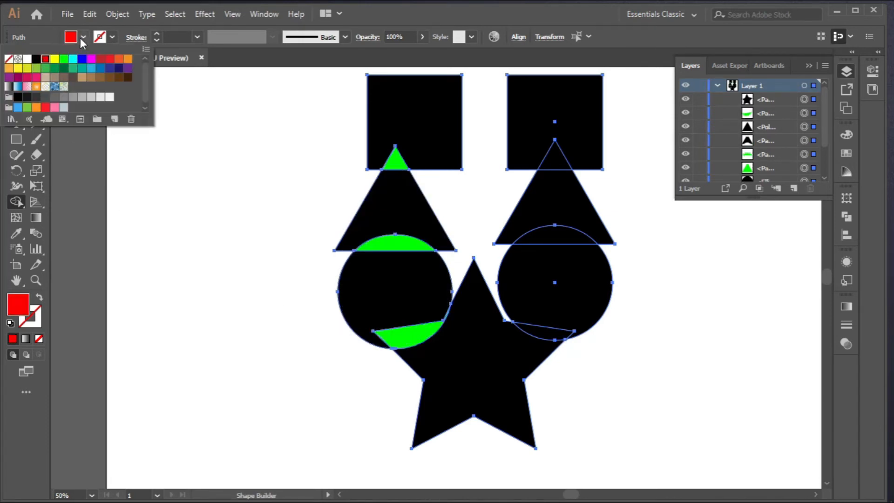
pyautogui.click(549, 239)
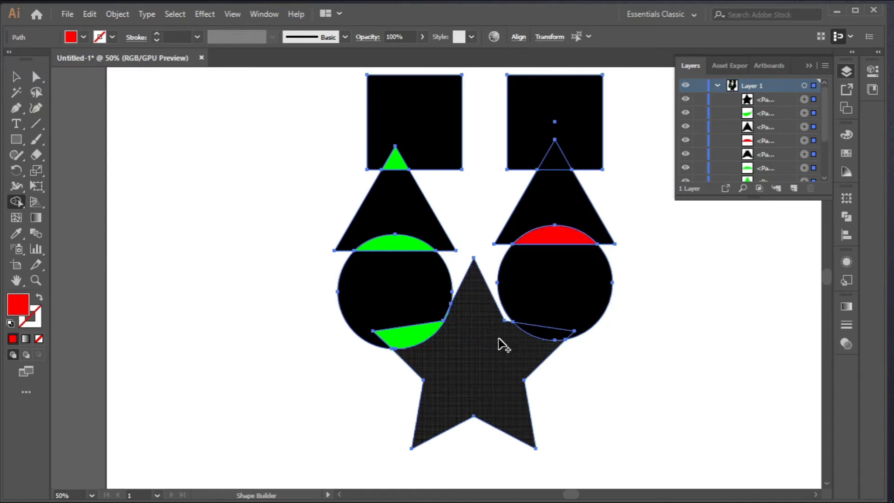
pyautogui.click(484, 355)
# Step: Colour both squares and the middle area of the right triangle blue with Shape Builder
pyautogui.click(83, 37)
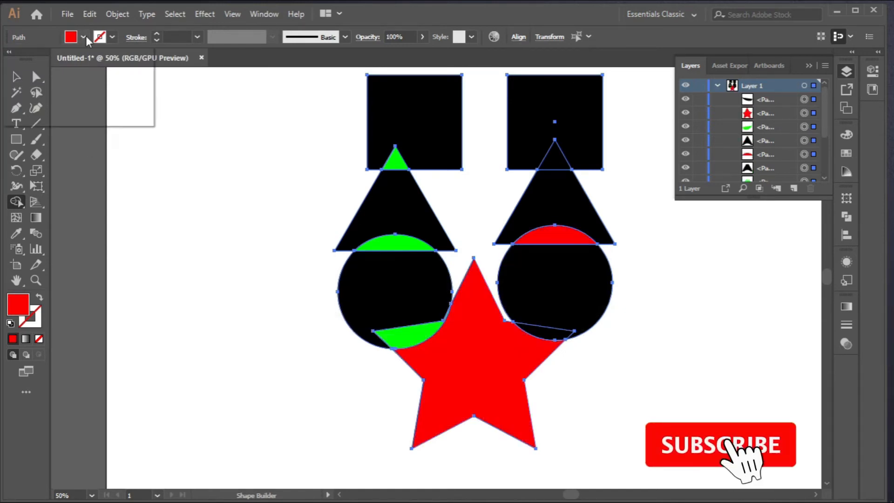
pyautogui.click(82, 58)
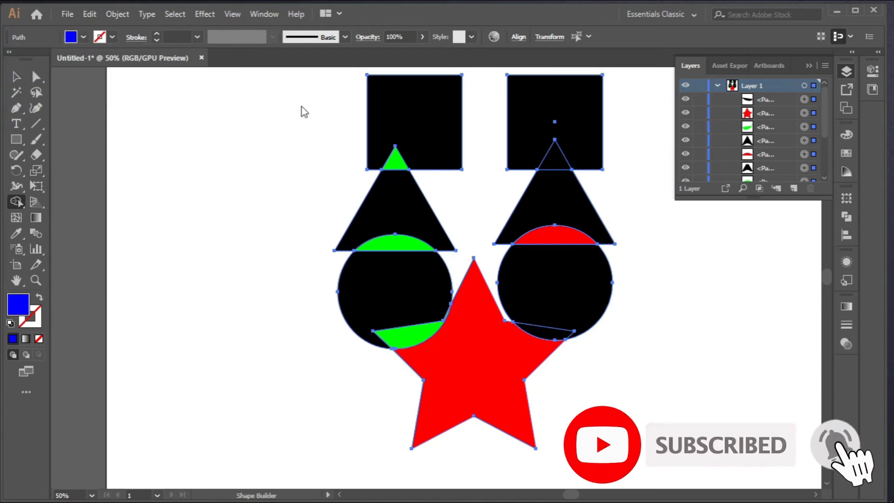
pyautogui.click(419, 123)
pyautogui.click(581, 163)
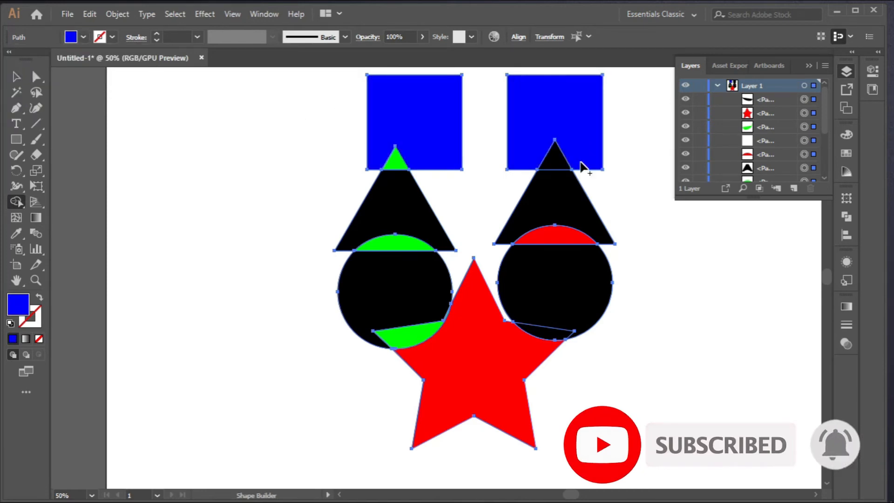
pyautogui.click(560, 200)
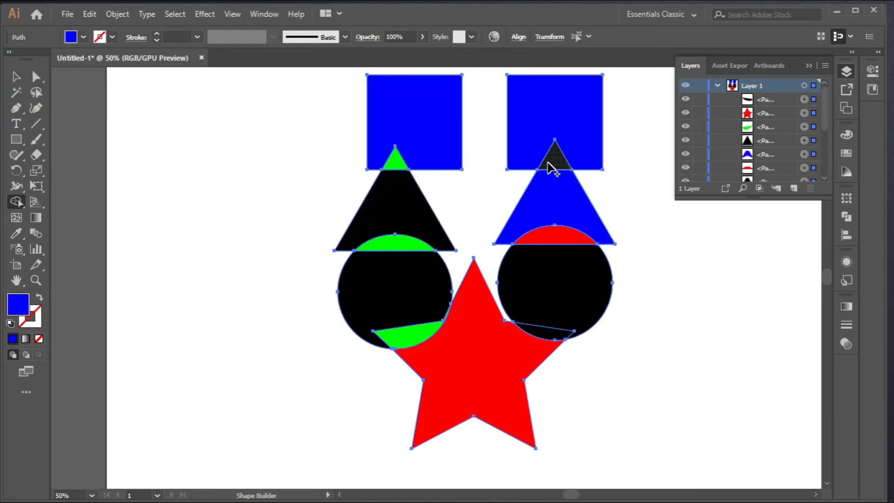
# Step: Colour the right triangle's tip, the right circle with its star overlap, and the left circle yellow with Shape Builder
pyautogui.click(83, 37)
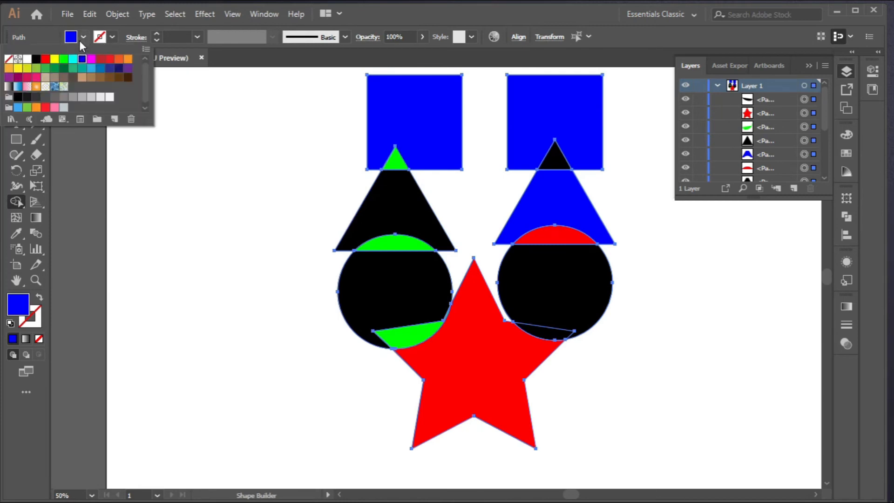
pyautogui.click(54, 62)
pyautogui.click(552, 156)
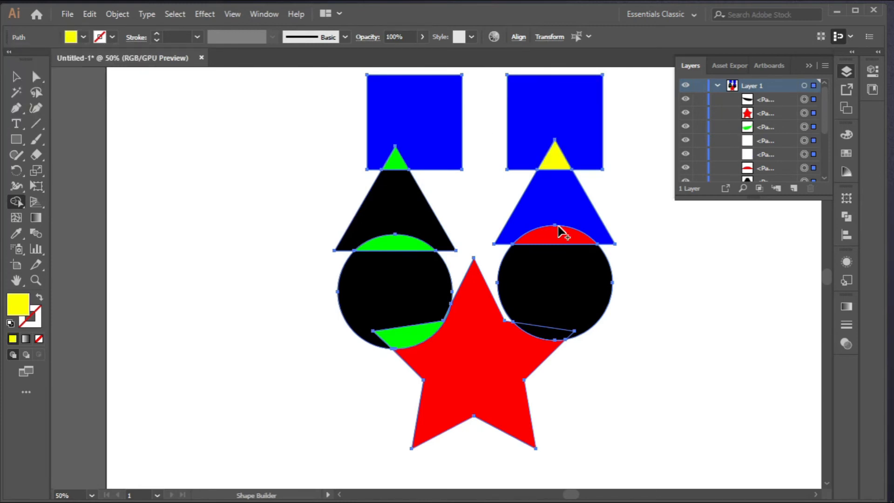
pyautogui.click(564, 286)
pyautogui.click(554, 333)
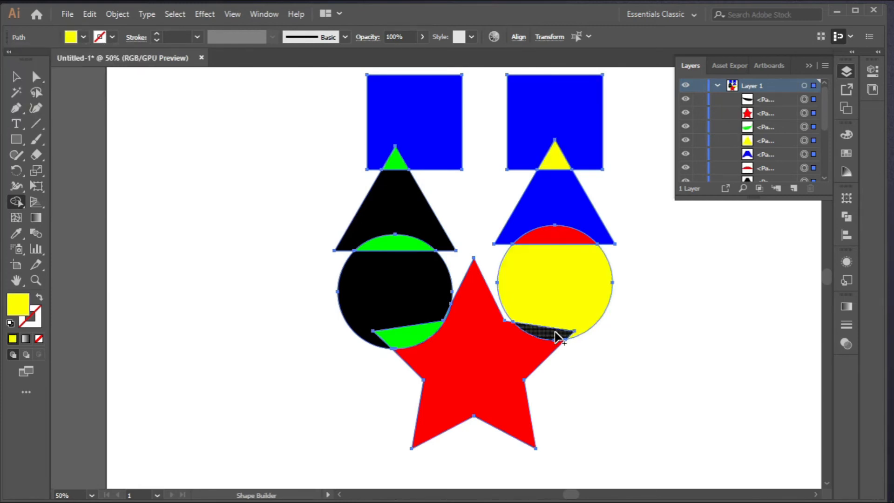
pyautogui.click(408, 291)
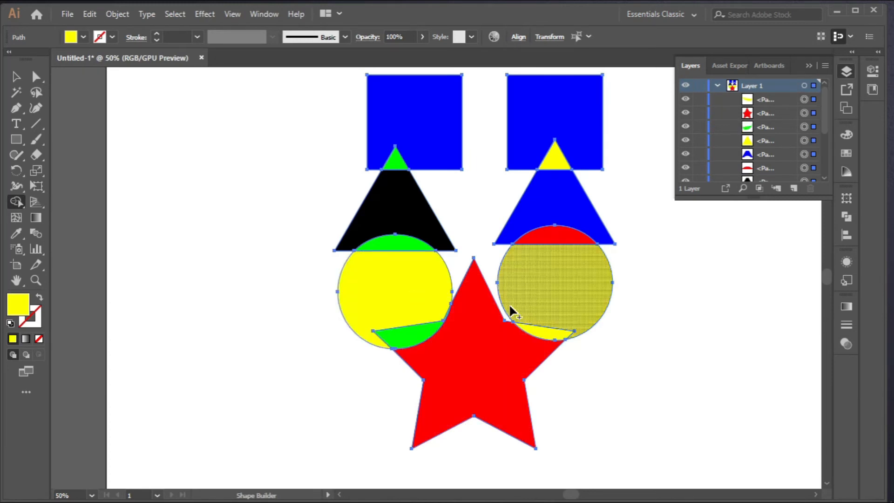
# Step: Undo all the green, red, blue and yellow Shape Builder colouring of the squares, triangles, circles and star
pyautogui.press('ctrl')
pyautogui.hotkey('ctrl', 'z')
pyautogui.hotkey('ctrl', 'z')
pyautogui.hotkey('ctrl', 'z')
pyautogui.hotkey('ctrl', 'z')
pyautogui.hotkey('ctrl', 'z')
pyautogui.hotkey('ctrl', 'z')
pyautogui.hotkey('ctrl', 'z')
pyautogui.hotkey('ctrl', 'z')
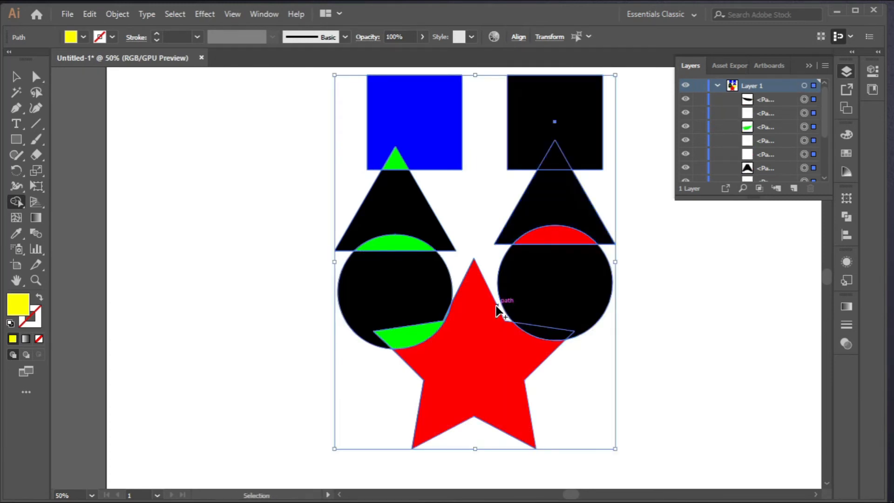
pyautogui.hotkey('ctrl', 'z')
pyautogui.hotkey('ctrl', 'z')
pyautogui.hotkey('ctrl', 'z')
pyautogui.hotkey('ctrl', 'z')
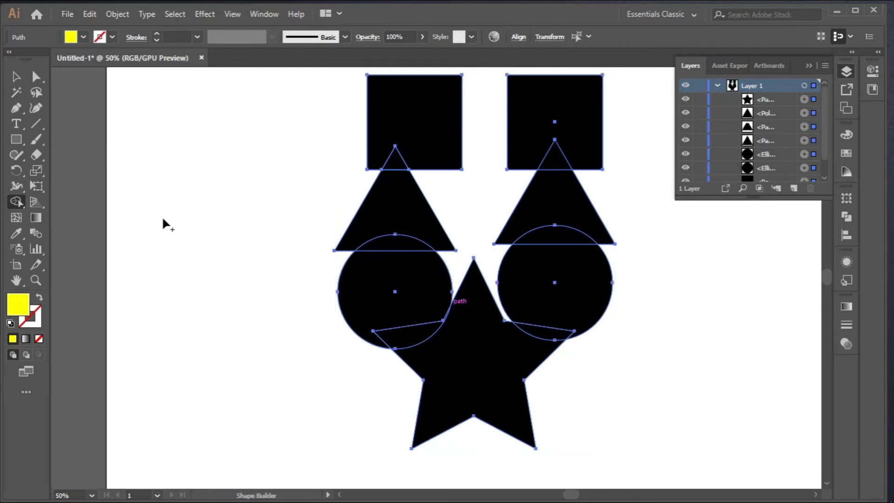
# Step: Select all the squares, triangles, circles and the star and delete them to empty the artboard
pyautogui.click(11, 77)
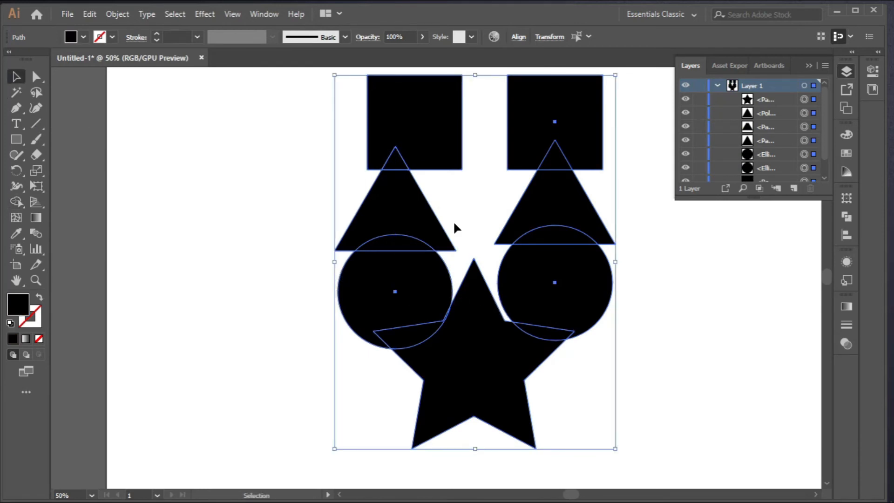
pyautogui.scroll(-2, 250, 130)
pyautogui.moveTo(404, 168); pyautogui.dragTo(359, 200)
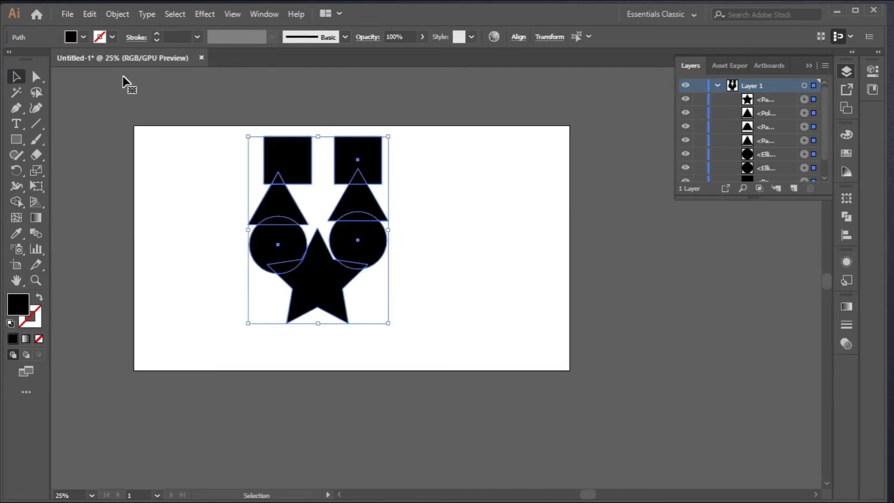
pyautogui.moveTo(209, 116); pyautogui.dragTo(398, 350)
pyautogui.press('Delete')
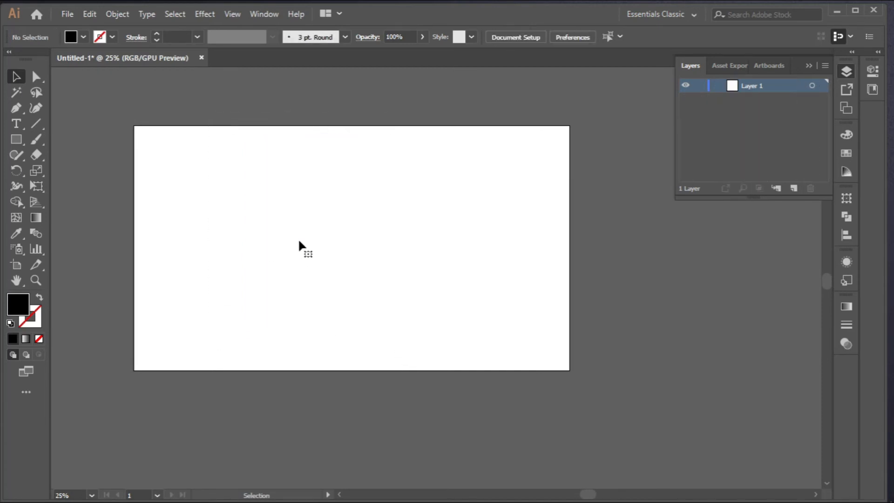
# Step: Draw a tall, narrow black rectangle in the upper middle of the empty artboard
pyautogui.scroll(-2, 298, 239)
pyautogui.scroll(2, 297, 239)
pyautogui.moveTo(267, 242); pyautogui.dragTo(301, 248)
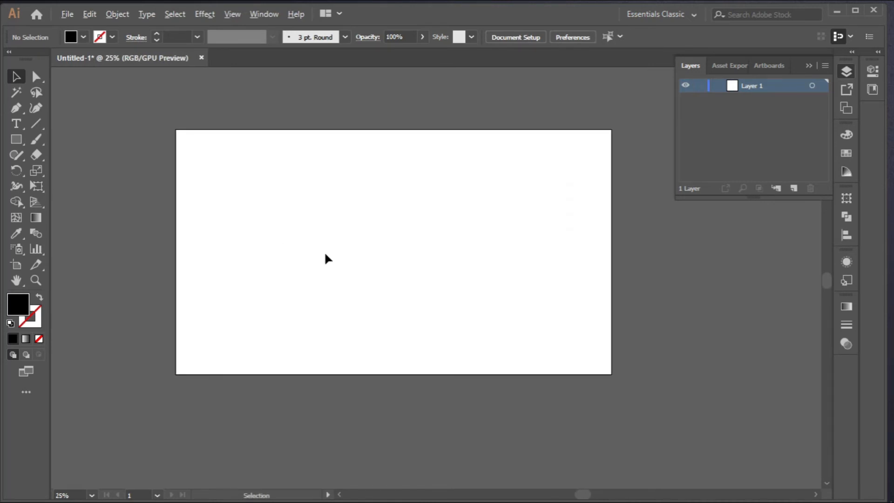
pyautogui.scroll(2, 325, 256)
pyautogui.scroll(-1, 327, 254)
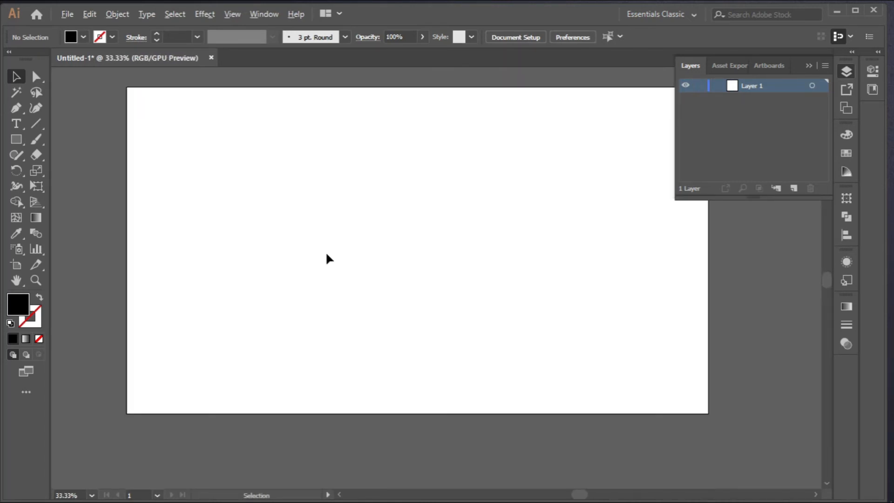
pyautogui.click(12, 141)
pyautogui.click(13, 141)
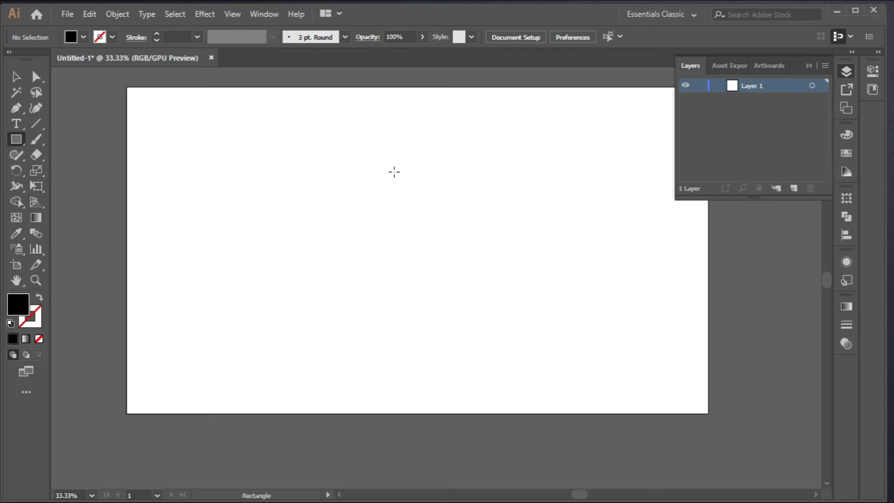
pyautogui.moveTo(375, 138); pyautogui.dragTo(411, 255)
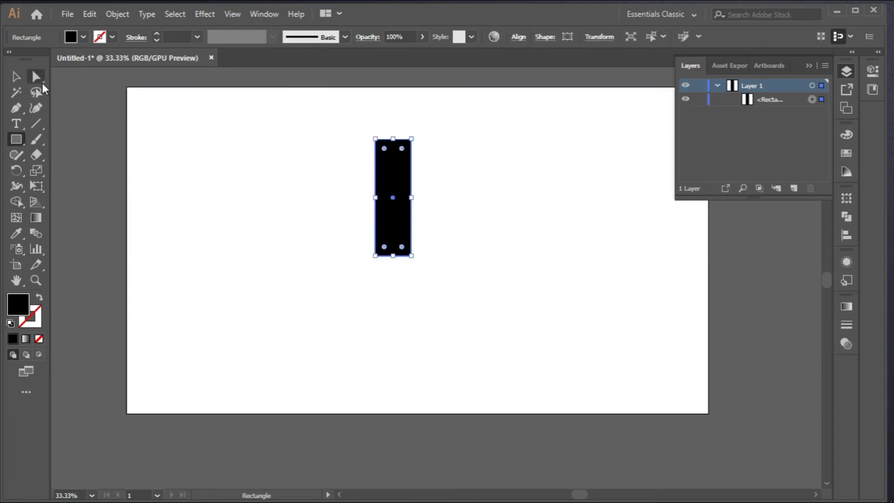
pyautogui.click(15, 78)
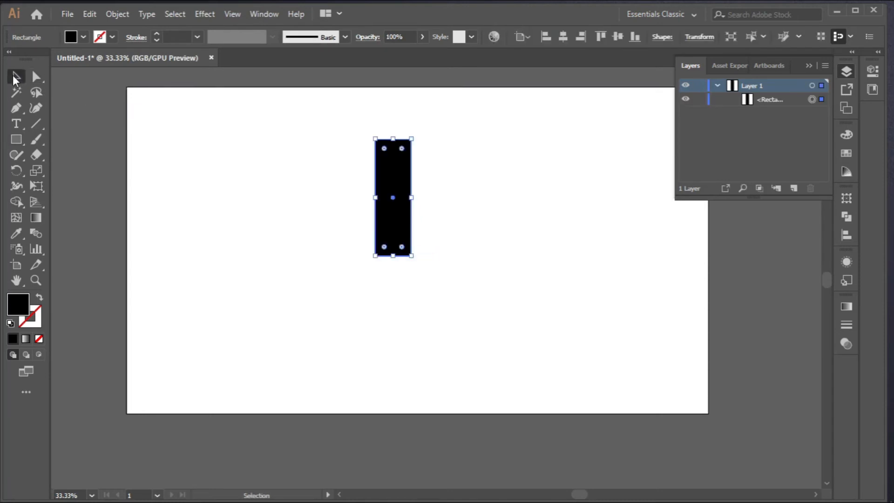
pyautogui.click(464, 184)
pyautogui.click(397, 176)
pyautogui.press('o')
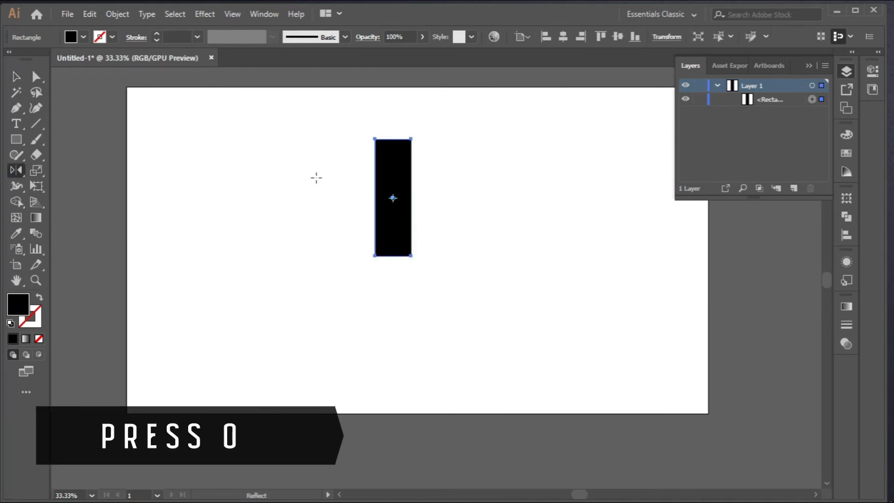
pyautogui.moveTo(16, 171); pyautogui.dragTo(59, 185)
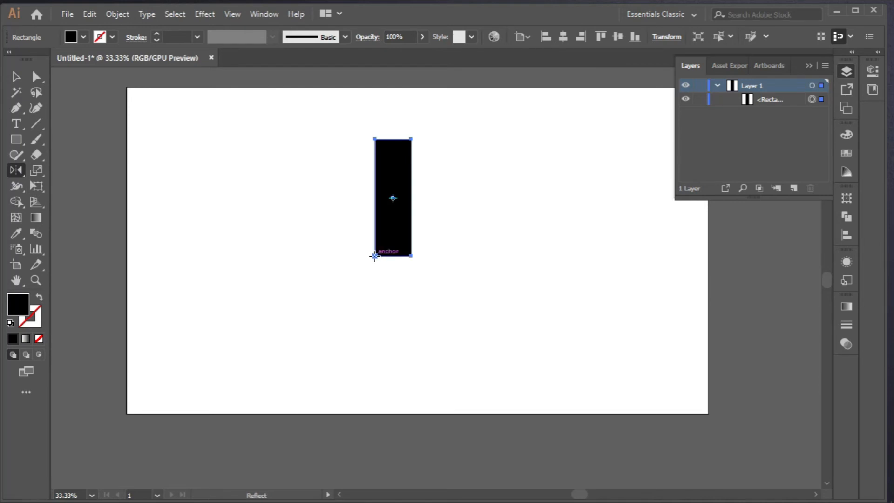
pyautogui.click(15, 76)
pyautogui.click(263, 192)
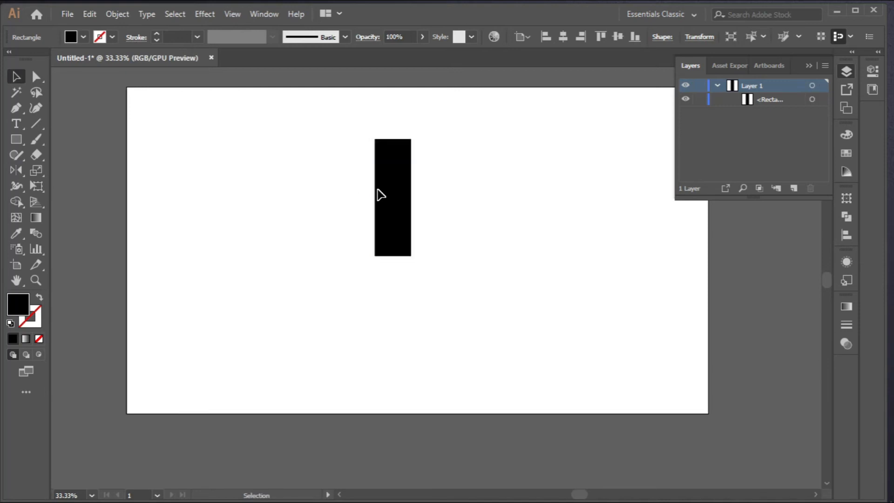
# Step: Rotate the rectangle 45 degrees counterclockwise and reflect a mirrored copy of it about its centre to form an X
pyautogui.click(394, 180)
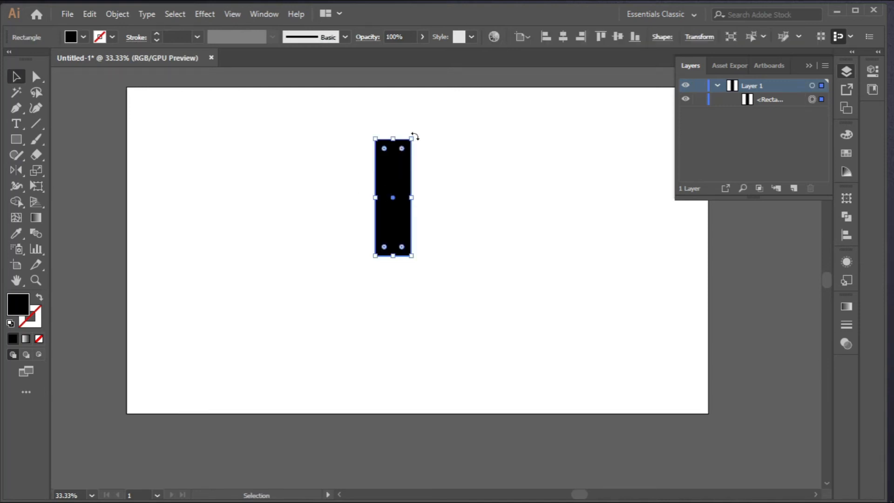
pyautogui.moveTo(413, 136); pyautogui.dragTo(377, 146)
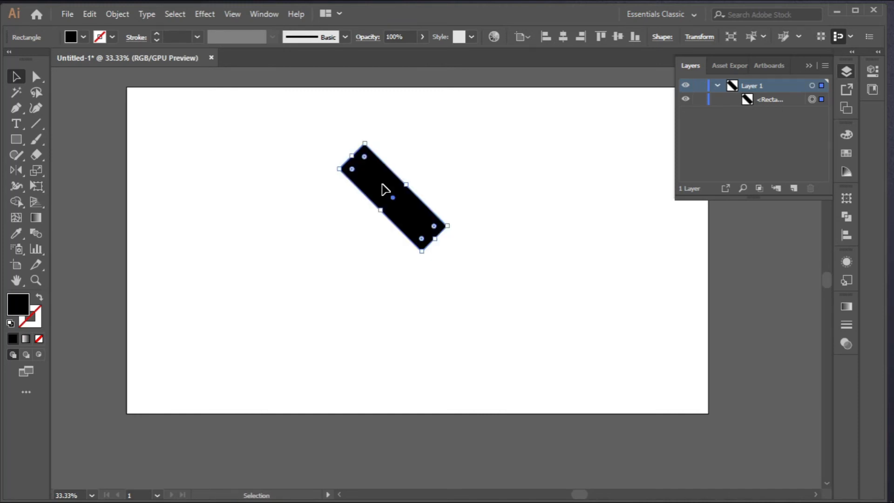
pyautogui.press('o')
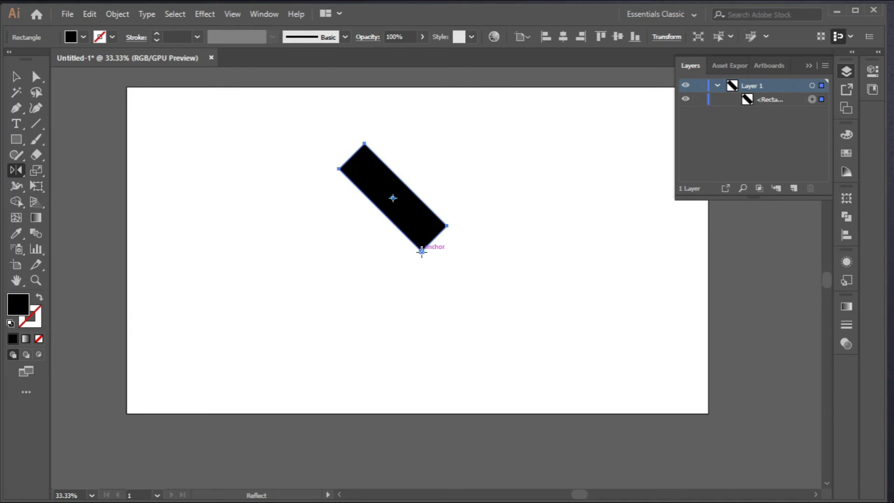
pyautogui.moveTo(421, 251); pyautogui.dragTo(378, 256)
pyautogui.click(16, 77)
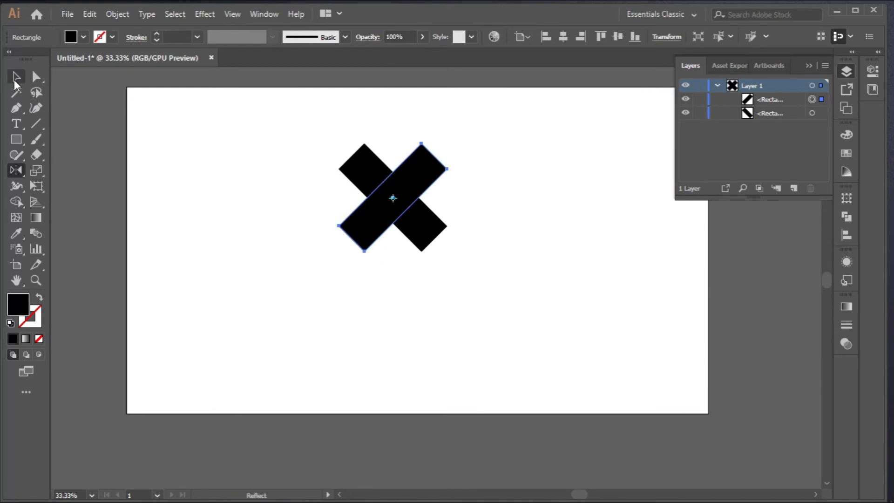
pyautogui.click(255, 162)
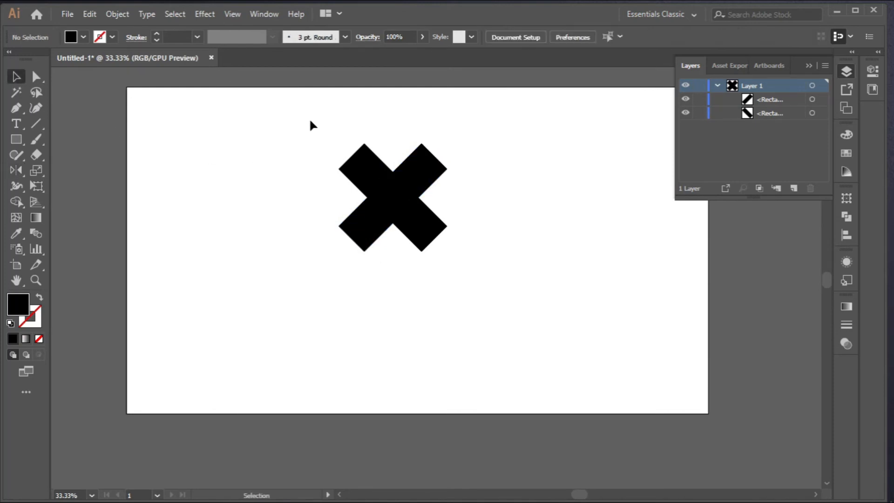
# Step: Round the corners of both crossed rectangles to the maximum, then select both and activate Shape Builder on the X
pyautogui.moveTo(316, 122); pyautogui.dragTo(480, 274)
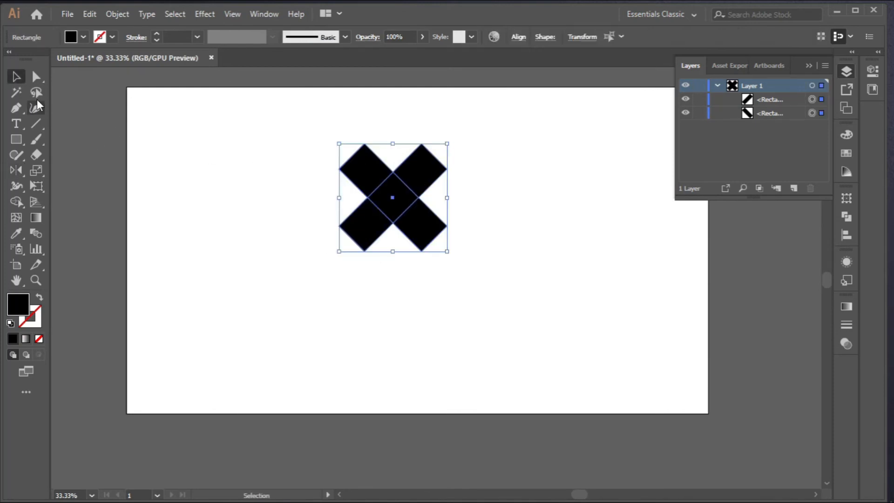
pyautogui.click(35, 76)
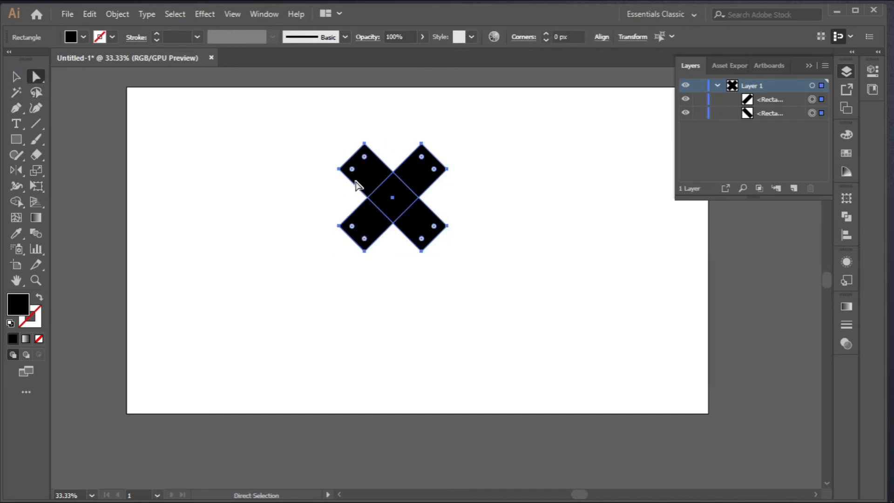
pyautogui.scroll(1, 356, 182)
pyautogui.moveTo(348, 165); pyautogui.dragTo(491, 254)
pyautogui.press('v')
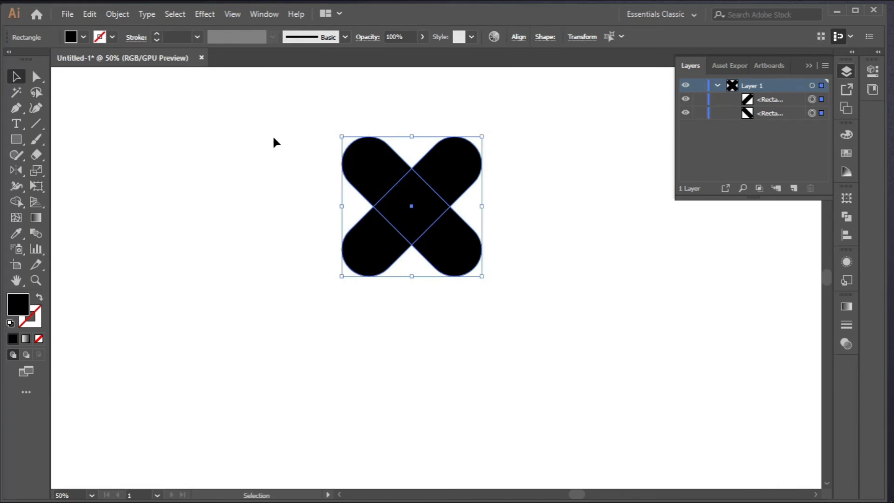
pyautogui.moveTo(270, 122); pyautogui.dragTo(522, 290)
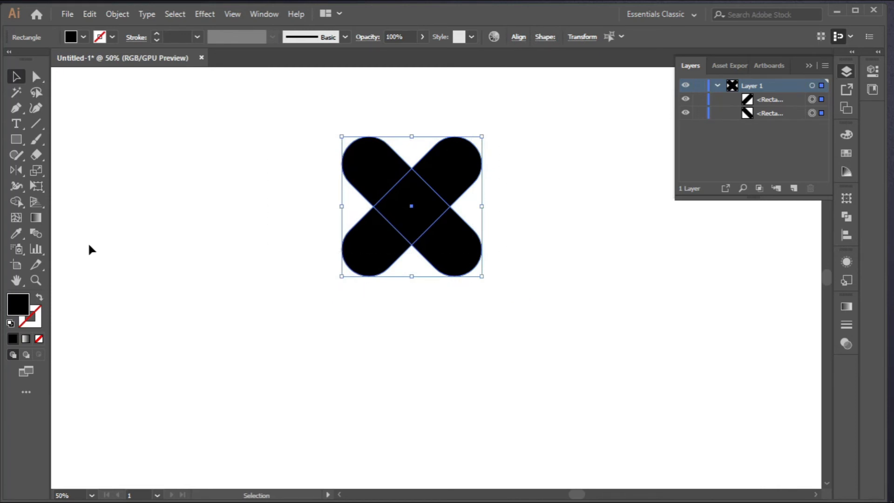
pyautogui.click(18, 202)
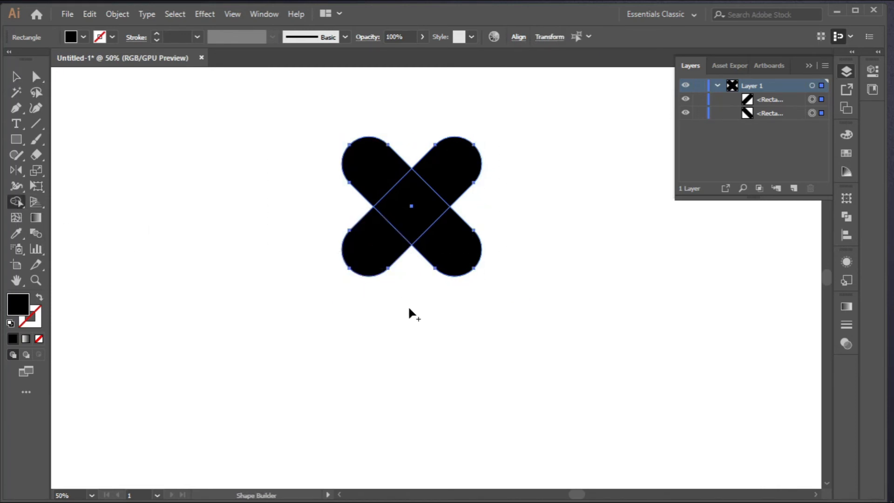
pyautogui.scroll(2, 408, 305)
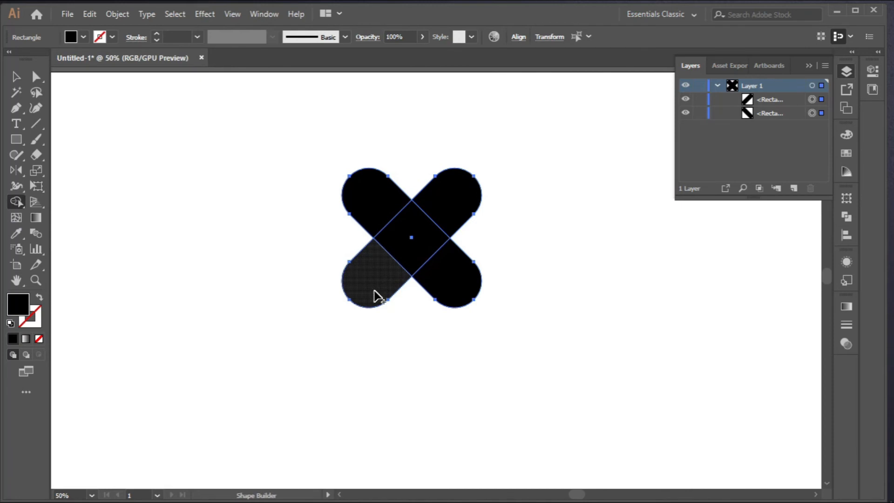
# Step: Try erasing the two lower arms of the X one at a time with Shape Builder, and undo both deletions
pyautogui.keyDown('alt'); pyautogui.click(374, 291); pyautogui.keyUp('alt')
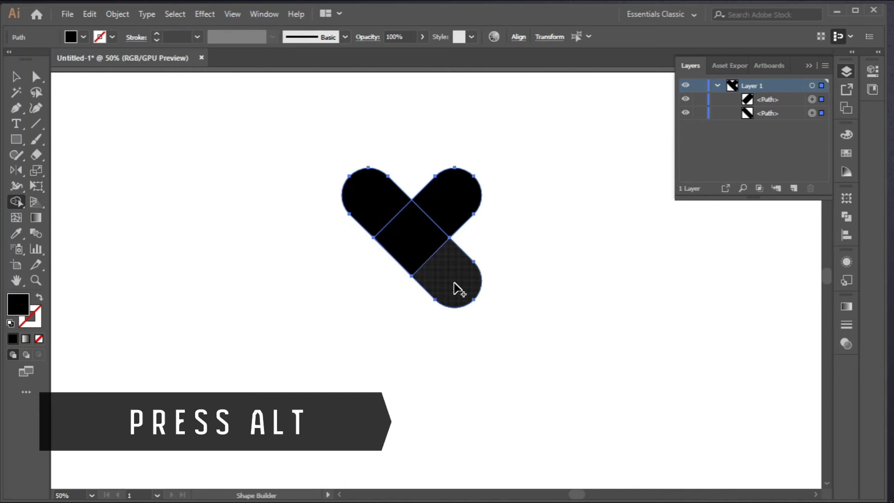
pyautogui.keyDown('alt'); pyautogui.click(454, 283); pyautogui.keyUp('alt')
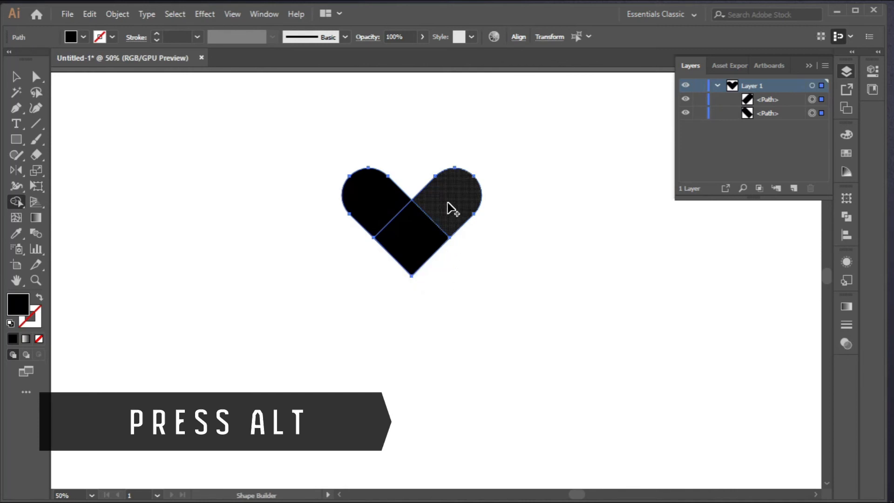
pyautogui.hotkey('ctrl', 'z')
pyautogui.hotkey('ctrl', 'z')
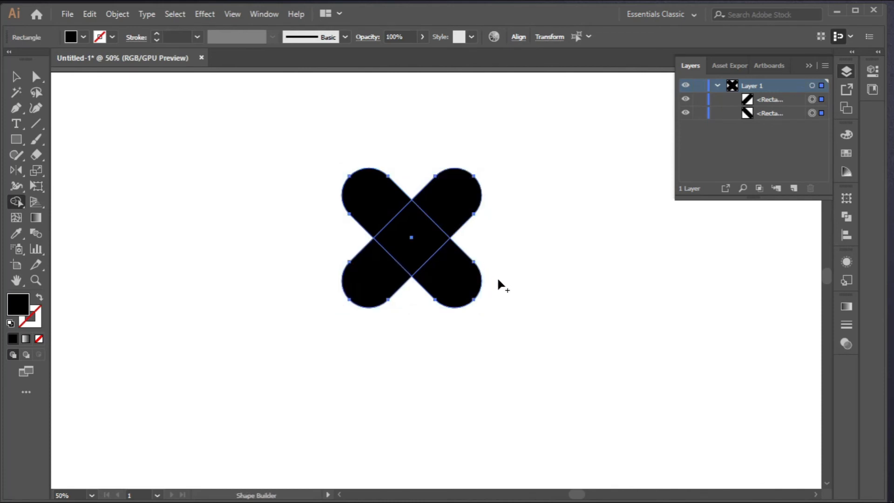
# Step: Erase both lower arms of the X in one continuous Shape Builder stroke, and merge the remaining parts into a single heart
pyautogui.moveTo(468, 281)
pyautogui.mouseDown()
pyautogui.moveTo(409, 292)
pyautogui.moveTo(345, 272)
pyautogui.moveTo(316, 285)
pyautogui.moveTo(360, 365)
pyautogui.mouseUp()
pyautogui.moveTo(474, 371)
pyautogui.mouseDown()
pyautogui.moveTo(226, 237)
pyautogui.moveTo(156, 250)
pyautogui.moveTo(258, 379)
pyautogui.moveTo(352, 406)
pyautogui.moveTo(464, 398)
pyautogui.moveTo(377, 344)
pyautogui.moveTo(478, 330)
pyautogui.mouseUp()
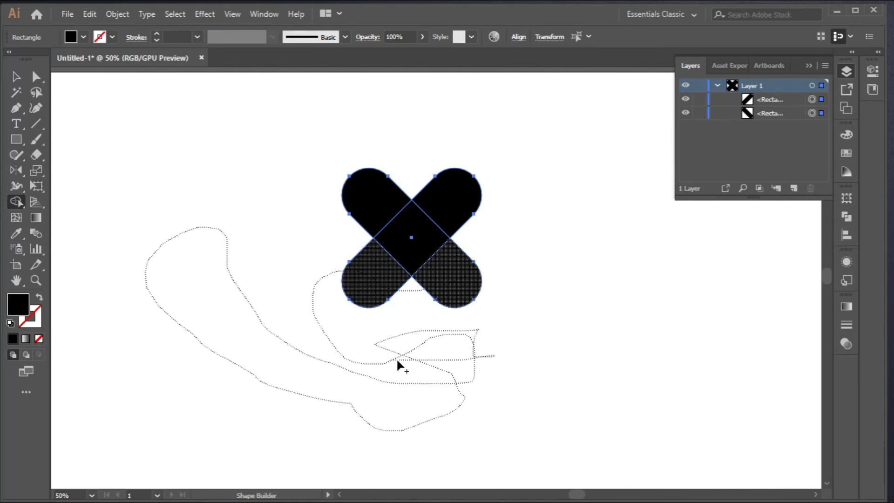
pyautogui.moveTo(396, 358); pyautogui.dragTo(426, 358)
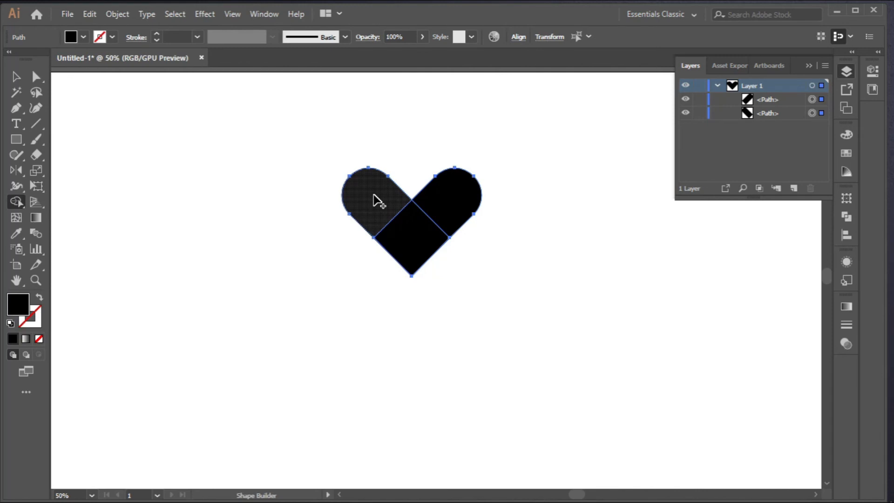
pyautogui.moveTo(378, 201)
pyautogui.mouseDown()
pyautogui.moveTo(409, 233)
pyautogui.moveTo(447, 198)
pyautogui.moveTo(463, 197)
pyautogui.moveTo(421, 208)
pyautogui.mouseUp()
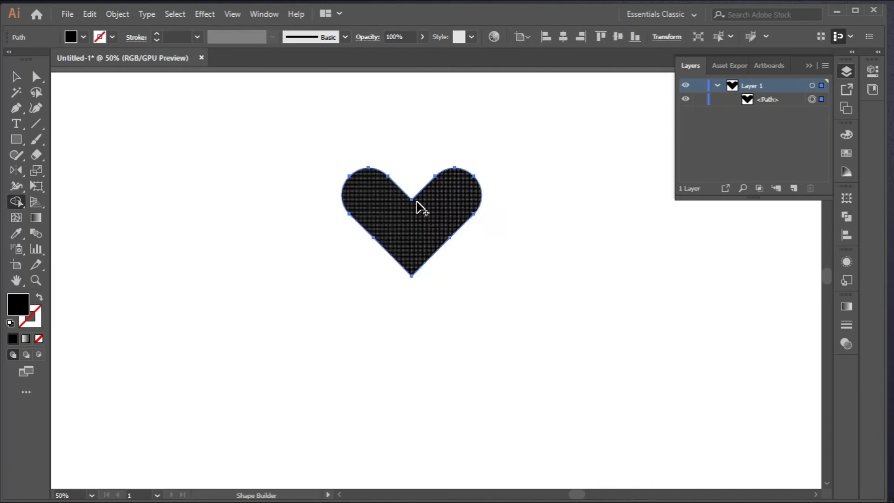
# Step: Move the heart to the upper left area of the artboard
pyautogui.scroll(-1, 403, 219)
pyautogui.scroll(1, 404, 222)
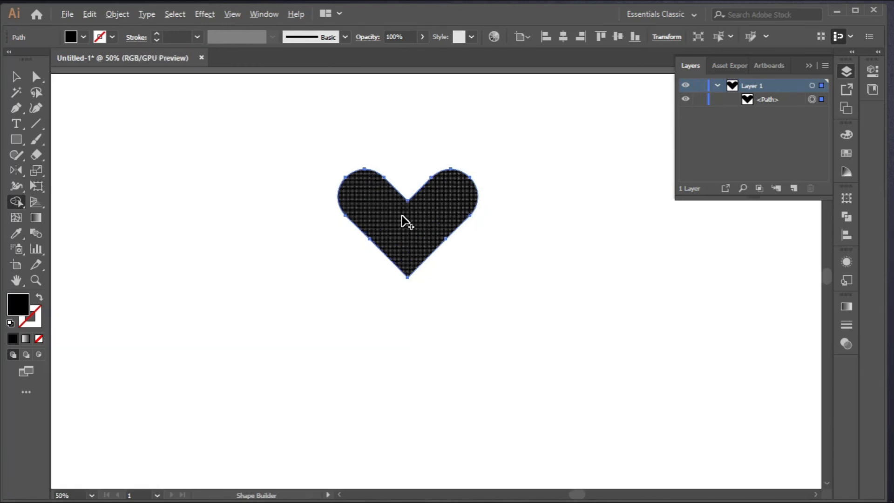
pyautogui.scroll(-1, 403, 217)
pyautogui.press('space')
pyautogui.moveTo(414, 218); pyautogui.dragTo(208, 240)
pyautogui.click(16, 78)
# Step: Draw a large black rectangle on the right half of the artboard and create a small triangle between it and the heart
pyautogui.click(15, 139)
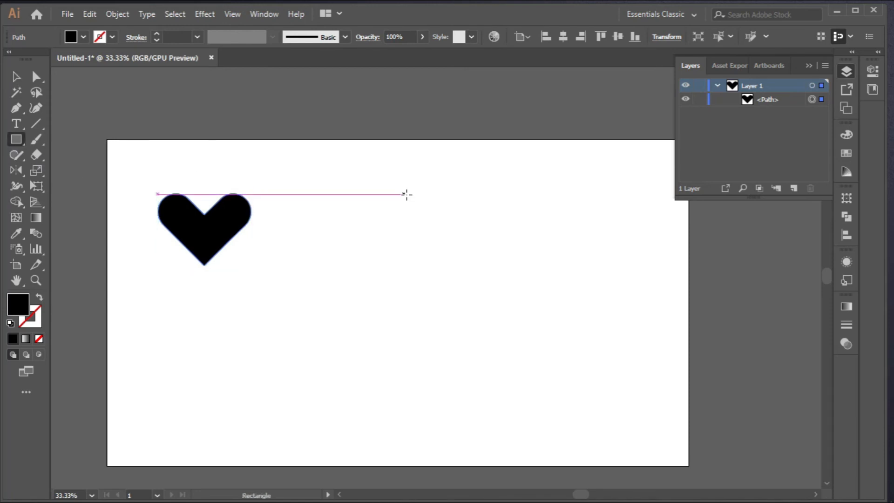
pyautogui.moveTo(403, 204); pyautogui.dragTo(558, 332)
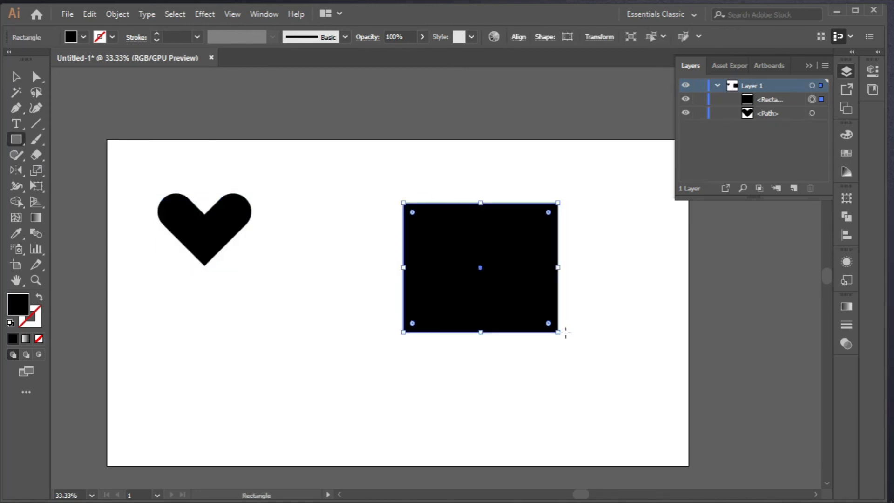
pyautogui.click(17, 145)
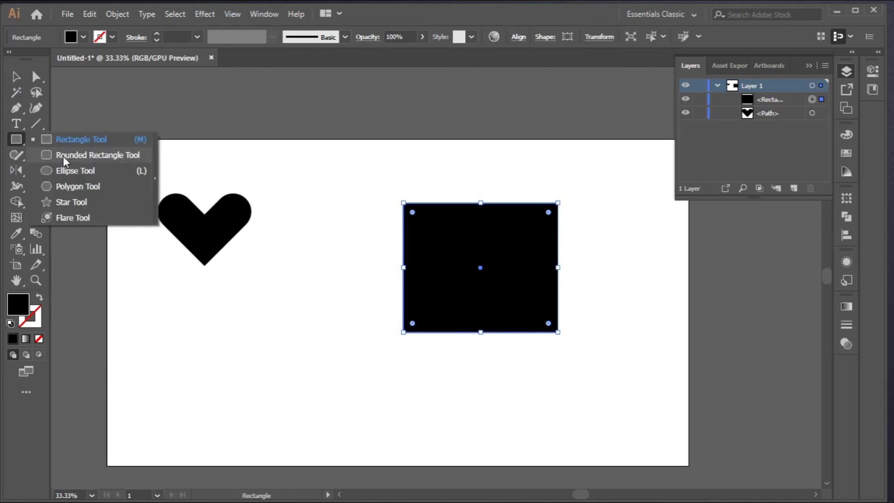
pyautogui.click(75, 188)
pyautogui.click(342, 197)
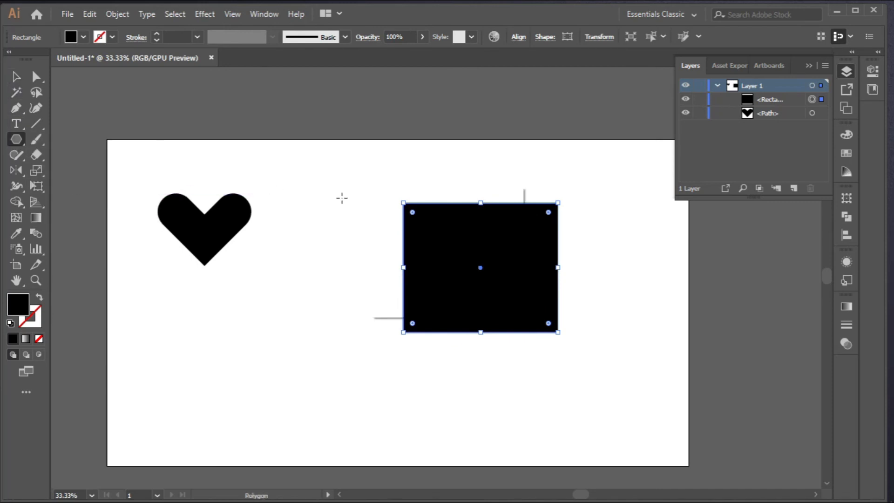
pyautogui.click(435, 287)
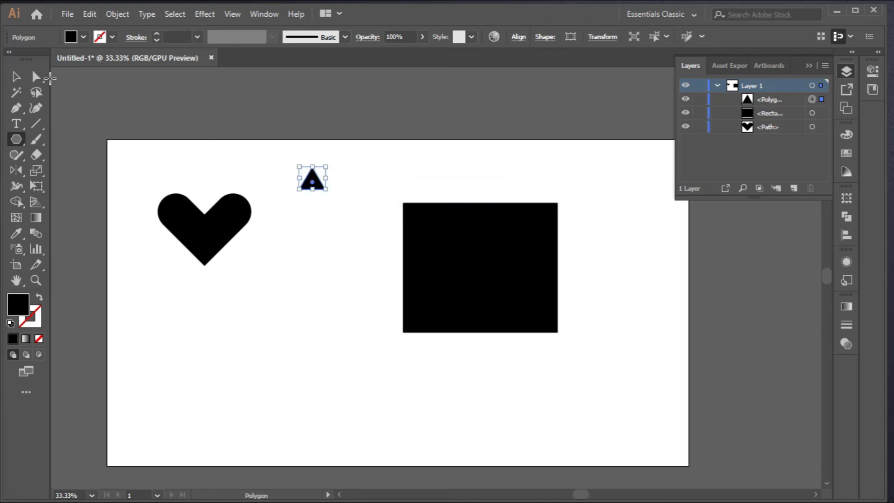
# Step: Enlarge and widen the triangle and centre it on the rectangle's upper edge as a slightly overhanging, overlapping roof
pyautogui.press('v')
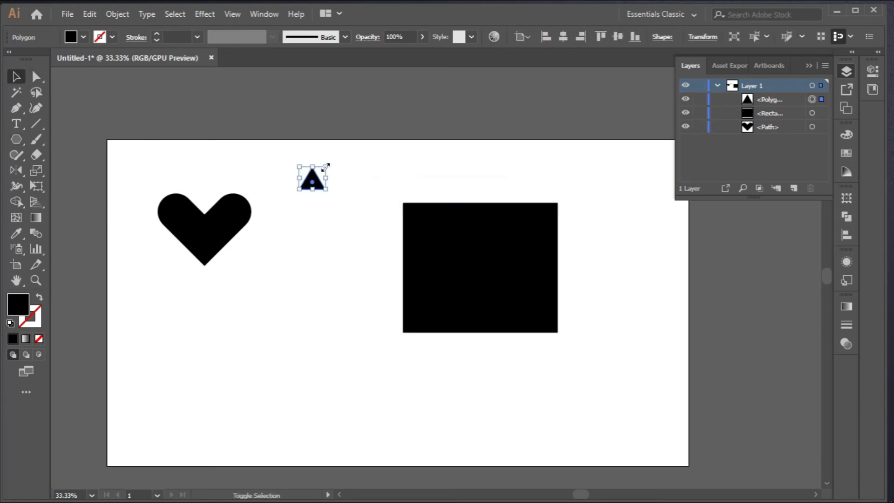
pyautogui.moveTo(326, 166); pyautogui.dragTo(389, 134)
pyautogui.moveTo(313, 183); pyautogui.dragTo(480, 173)
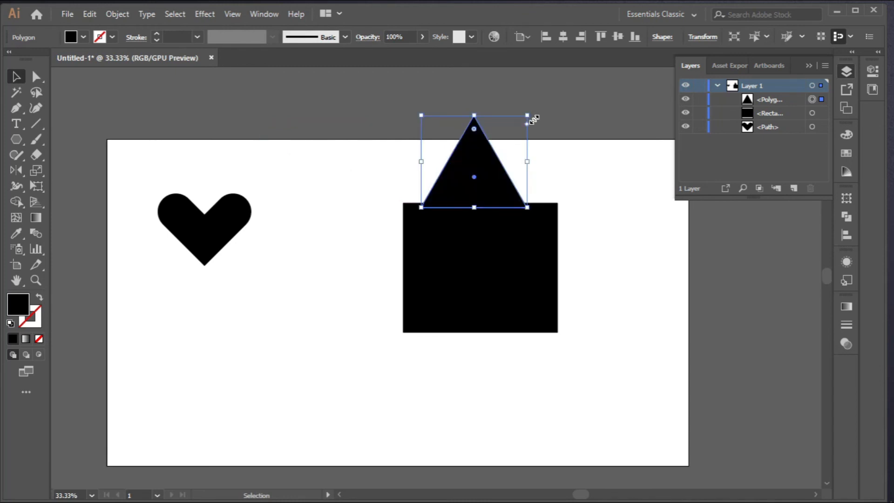
pyautogui.moveTo(507, 243); pyautogui.dragTo(510, 243)
pyautogui.moveTo(478, 180); pyautogui.dragTo(578, 208)
pyautogui.scroll(-1, 489, 250)
pyautogui.click(579, 210)
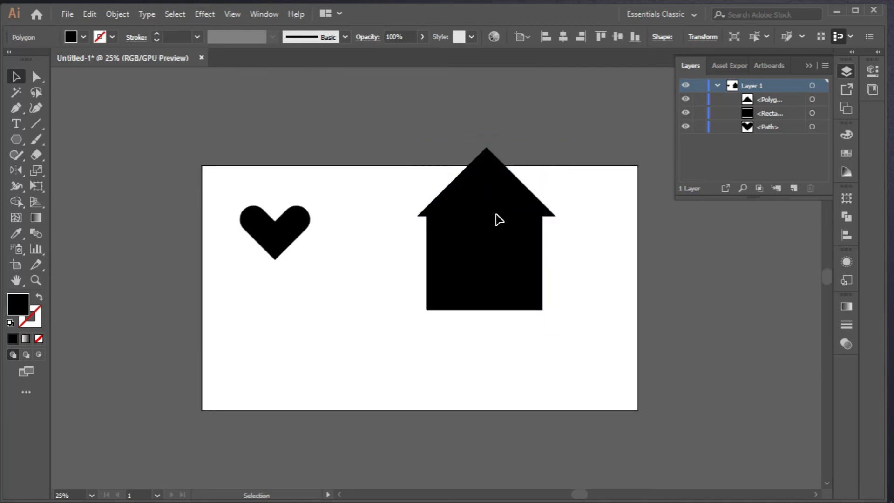
pyautogui.scroll(1, 499, 219)
pyautogui.moveTo(489, 207); pyautogui.dragTo(486, 208)
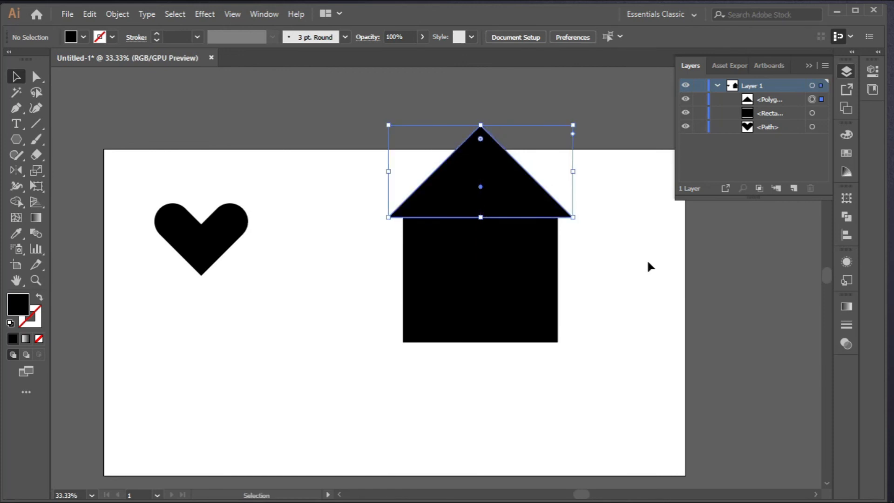
# Step: Fill the triangular roof with red, leaving the rectangle black
pyautogui.click(650, 267)
pyautogui.click(439, 194)
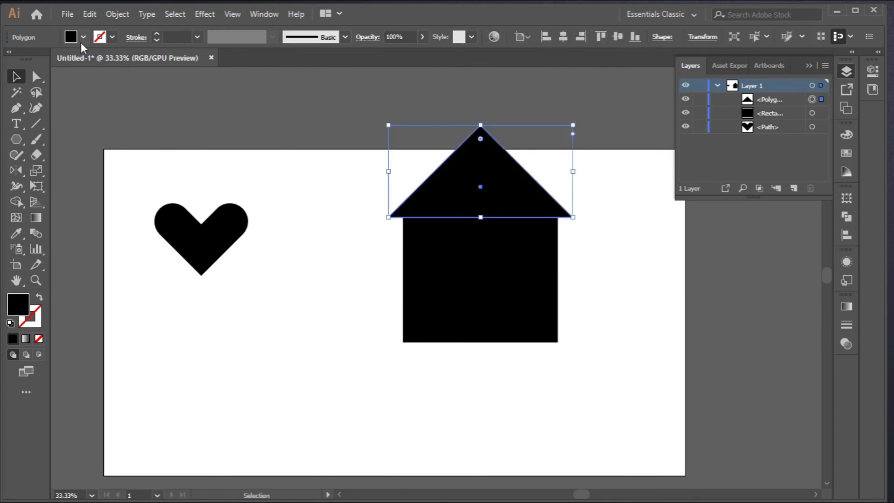
pyautogui.click(83, 39)
pyautogui.click(48, 59)
pyautogui.click(81, 37)
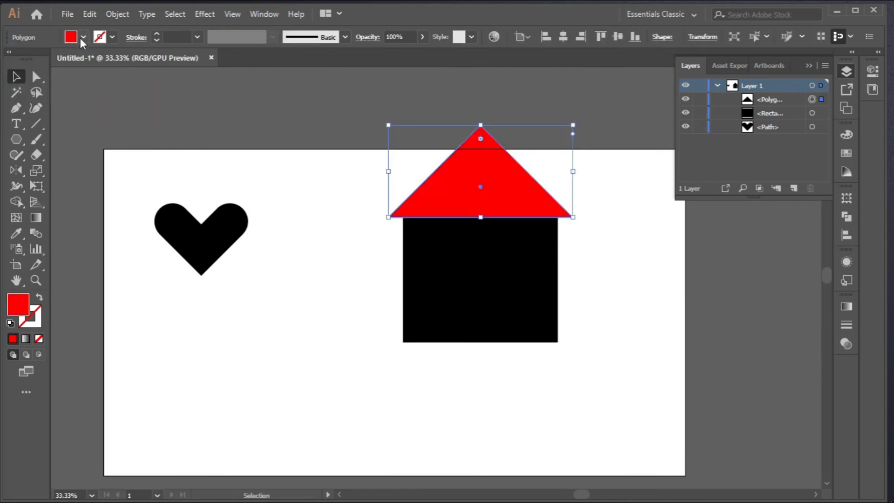
pyautogui.click(363, 204)
# Step: Select the roof and rectangle and merge them with Shape Builder into one house shape using a blue fill
pyautogui.scroll(-1, 363, 203)
pyautogui.scroll(-1, 365, 195)
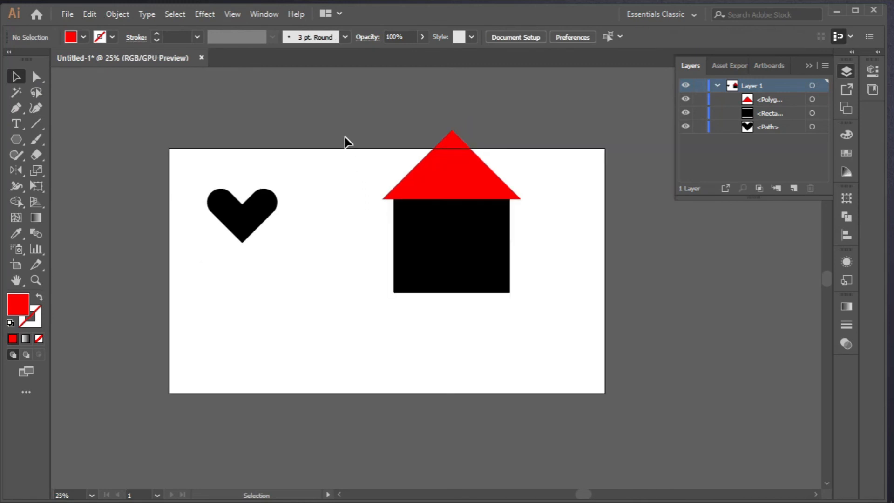
pyautogui.moveTo(344, 136); pyautogui.dragTo(532, 311)
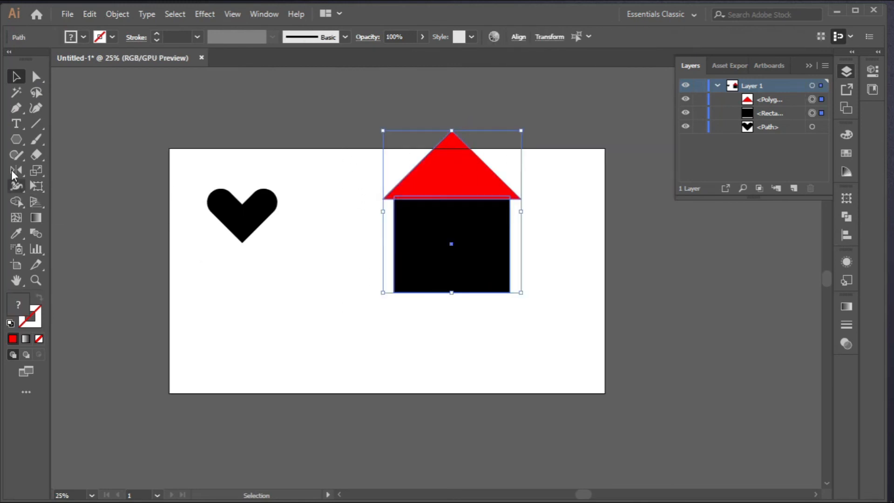
pyautogui.click(16, 205)
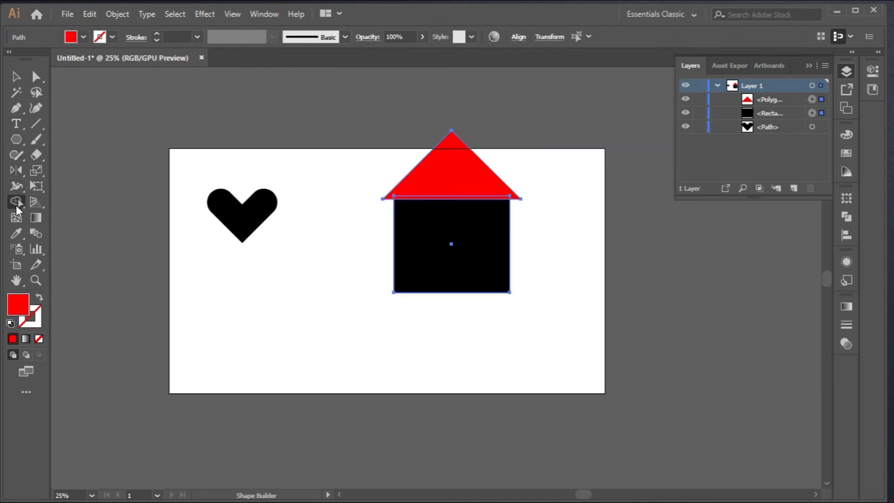
pyautogui.scroll(1, 444, 212)
pyautogui.scroll(1, 440, 232)
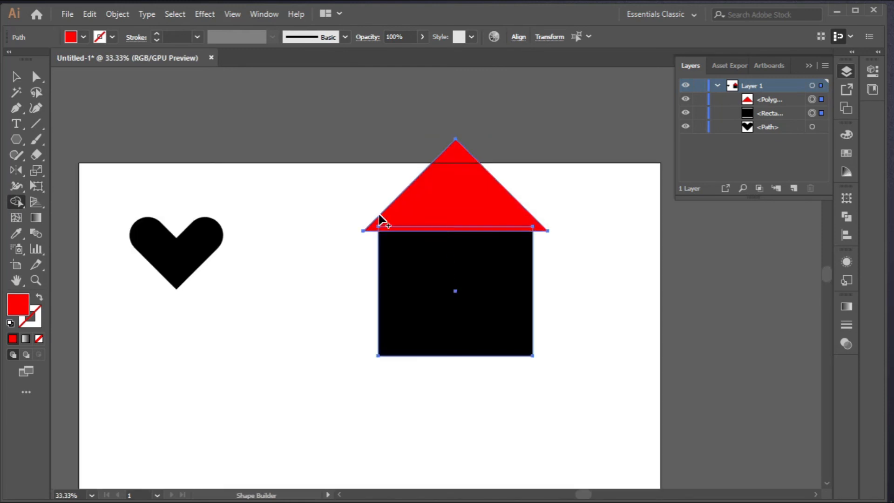
pyautogui.click(85, 39)
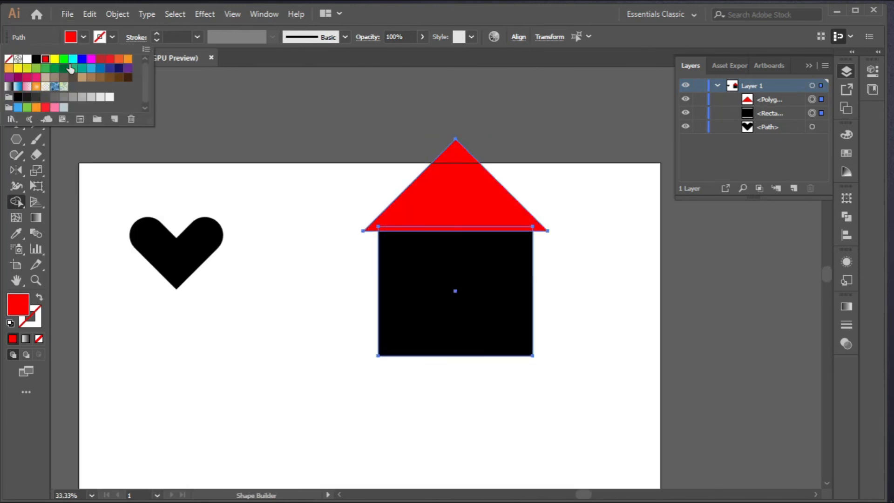
pyautogui.click(83, 60)
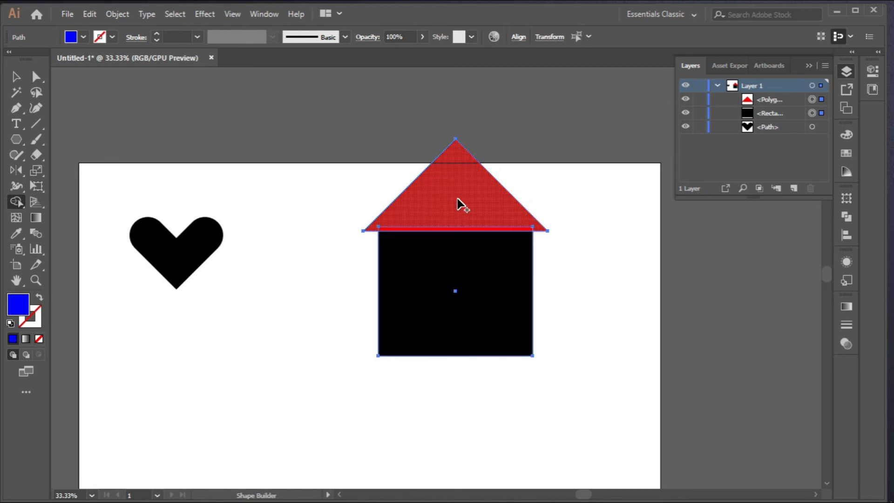
pyautogui.moveTo(459, 201); pyautogui.dragTo(477, 306)
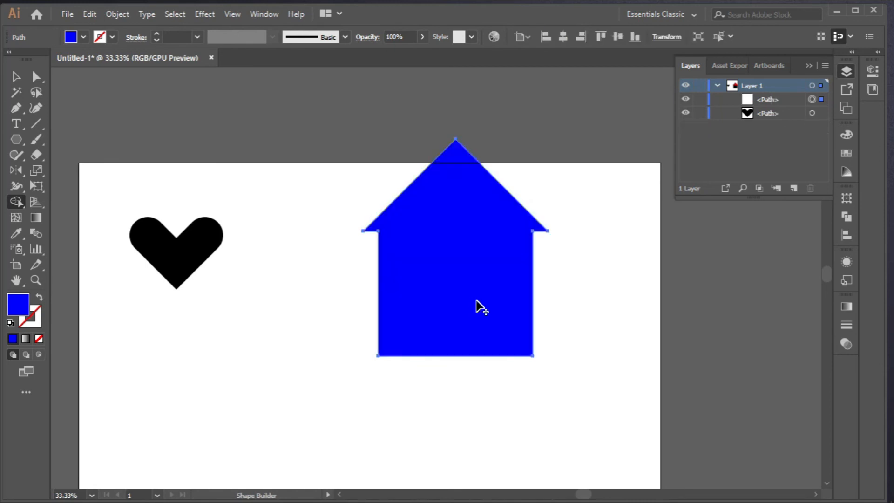
# Step: Move the house down fully onto the artboard and the heart beside it, and collapse the layer list
pyautogui.scroll(-1, 455, 282)
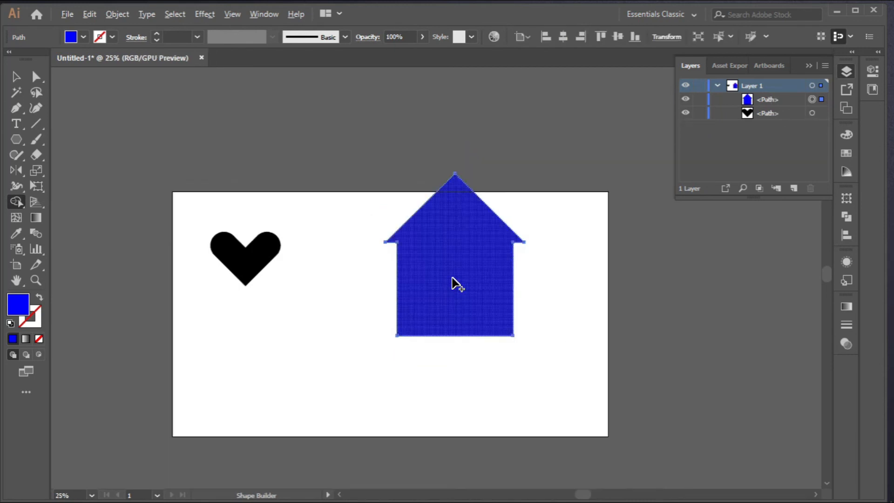
pyautogui.press('v')
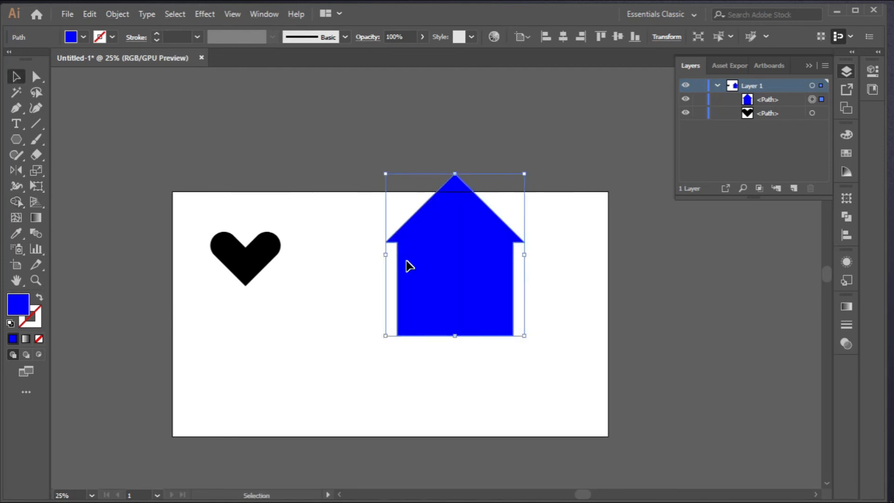
pyautogui.moveTo(408, 266); pyautogui.dragTo(413, 296)
pyautogui.moveTo(253, 268); pyautogui.dragTo(309, 314)
pyautogui.click(303, 347)
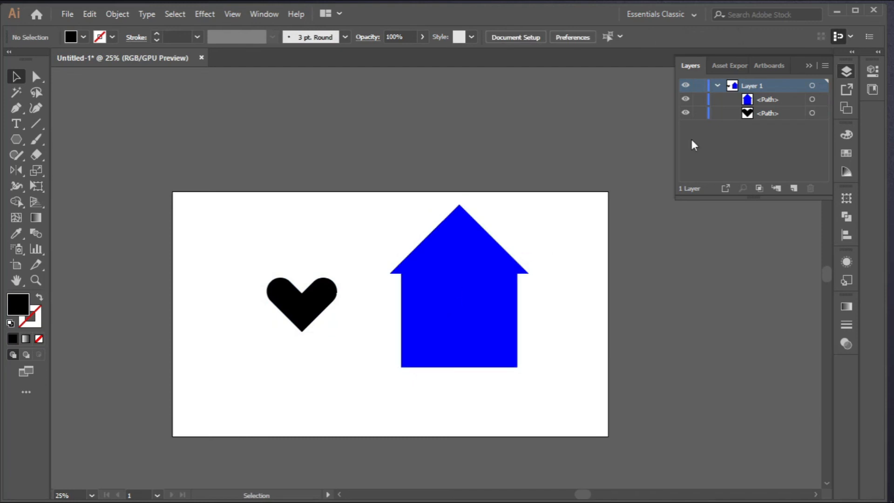
pyautogui.click(808, 66)
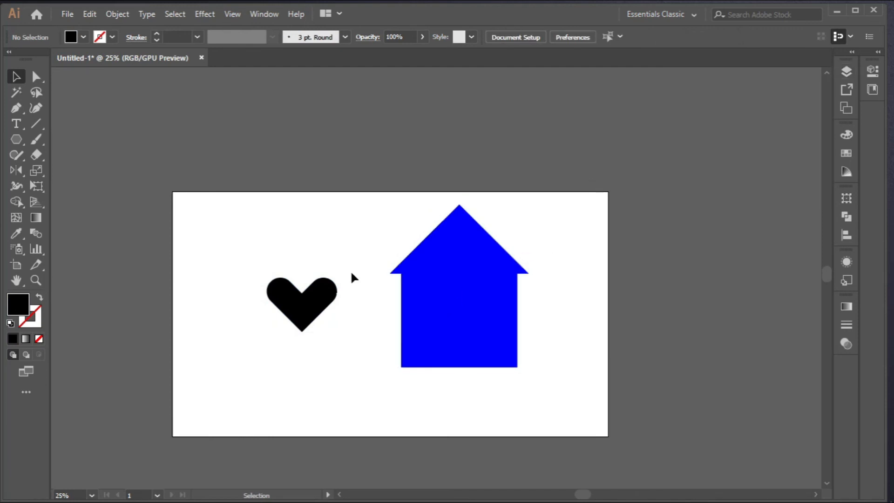